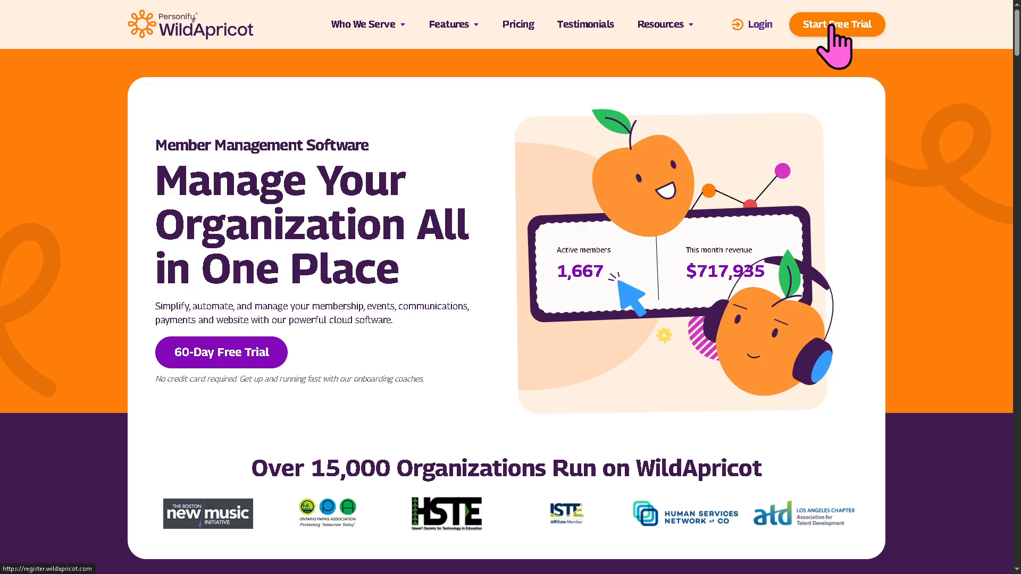
- Start the WildApricot free trial and complete the onboarding, dismissing the welcome goal selection on the dashboard
click(829, 31)
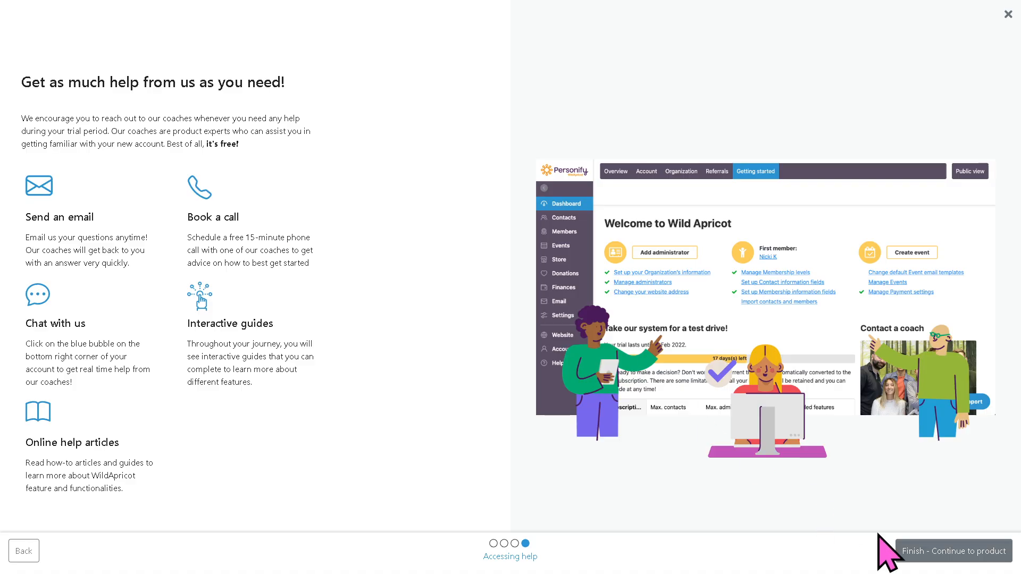
click(950, 555)
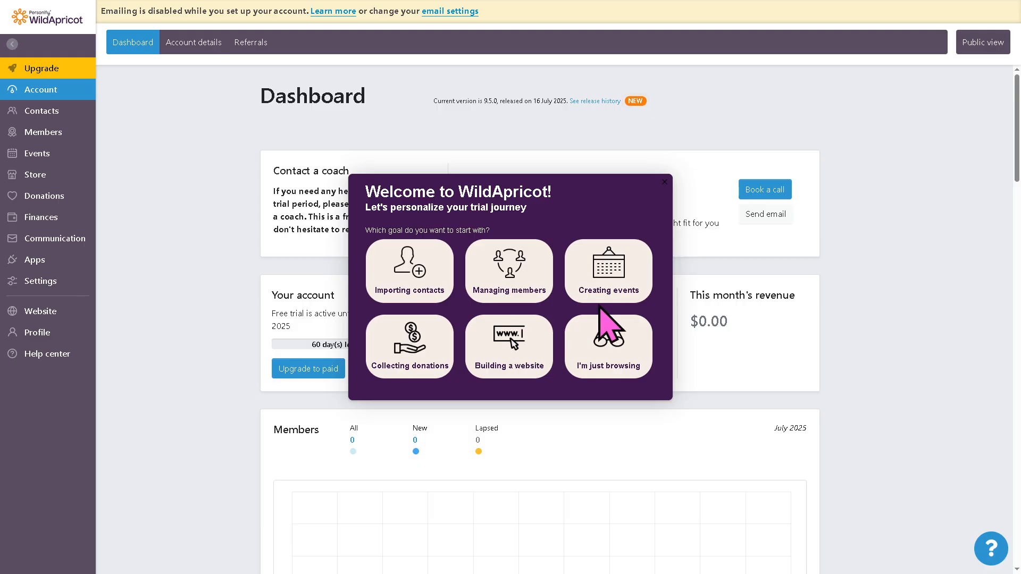
click(665, 182)
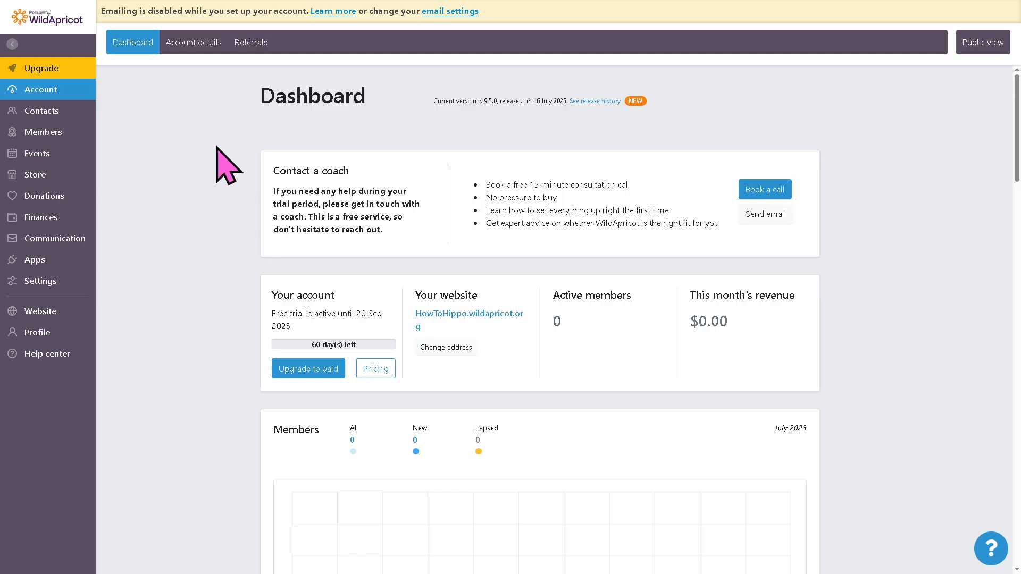
- Look through the account details and referrals pages, and return to the account dashboard
click(189, 48)
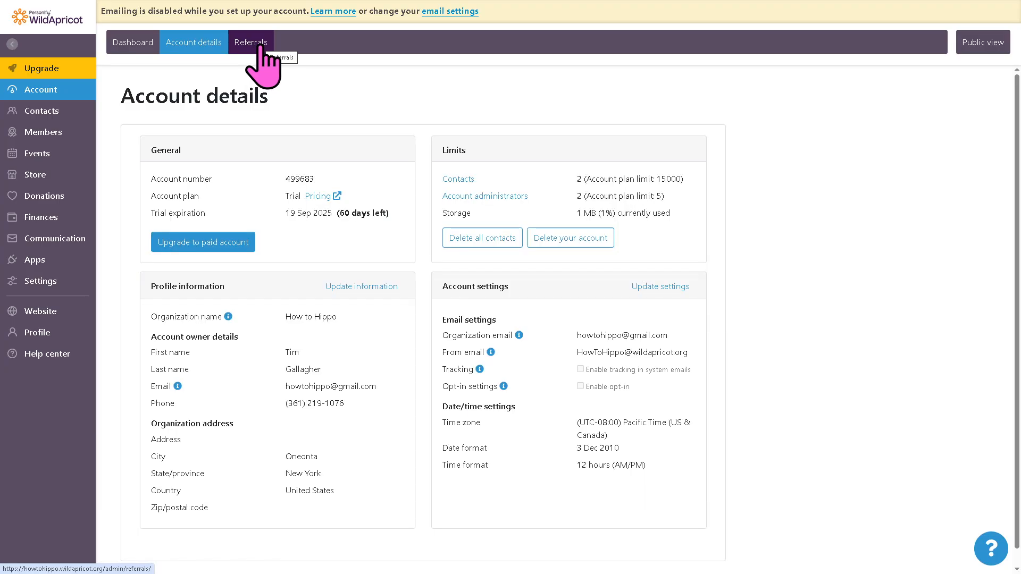
click(257, 45)
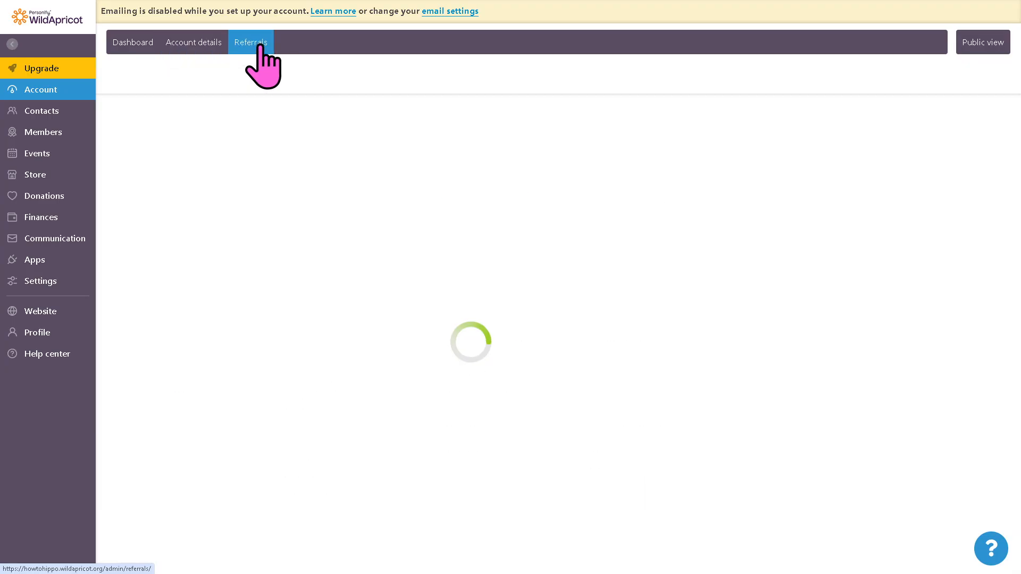
click(135, 46)
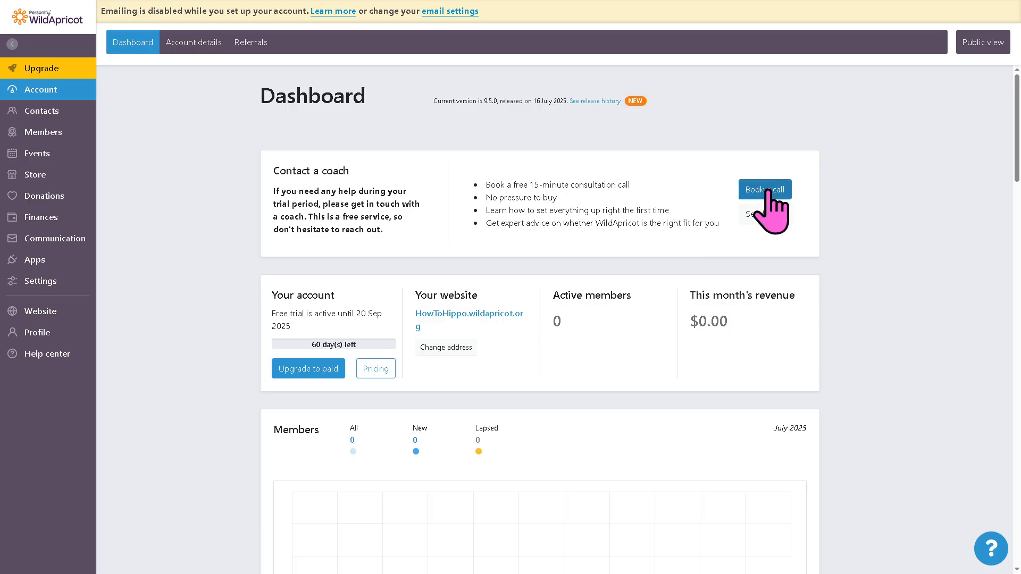
- Open the contact list and view the blank new-contact form without saving it
click(48, 112)
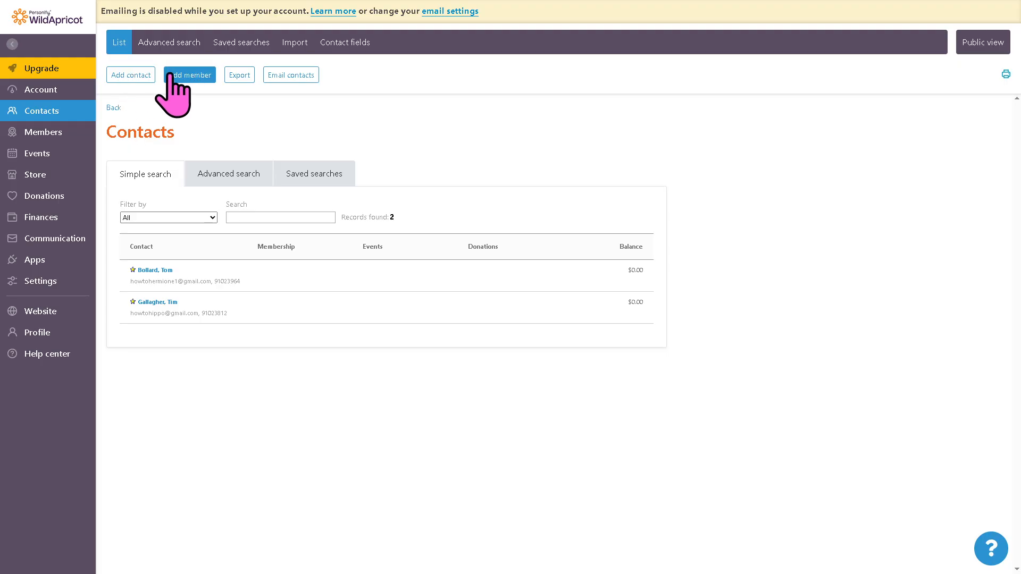
click(140, 78)
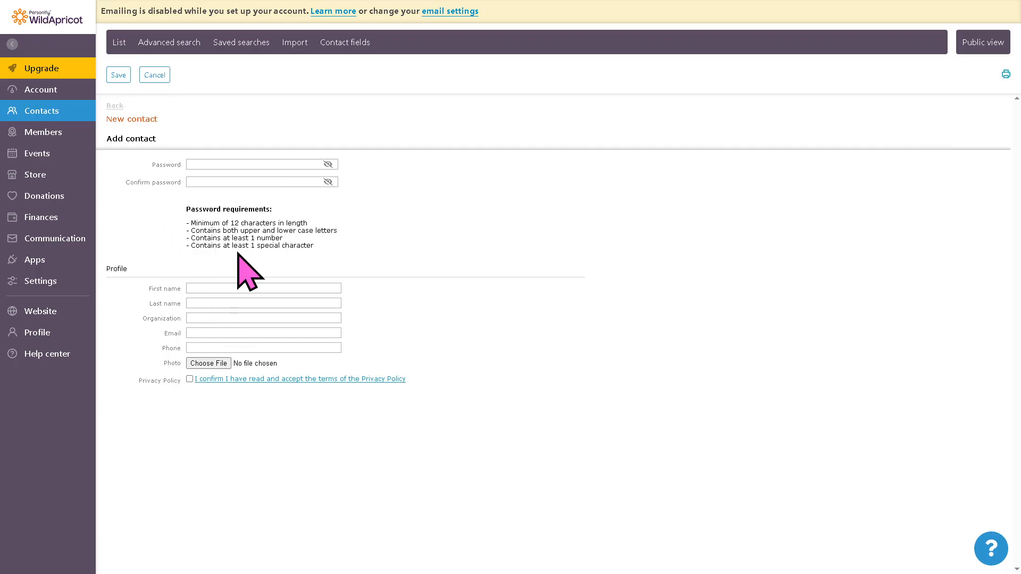
click(153, 75)
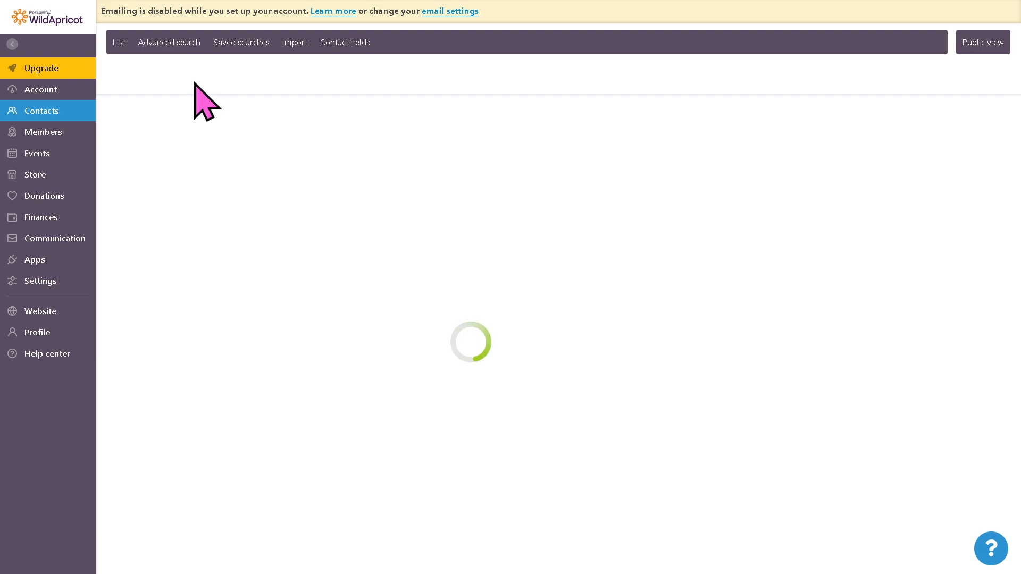
- Add and save a Basic Membership member with first name "How to use", last name "WILDAPRICOT" and a hippo photo
click(197, 74)
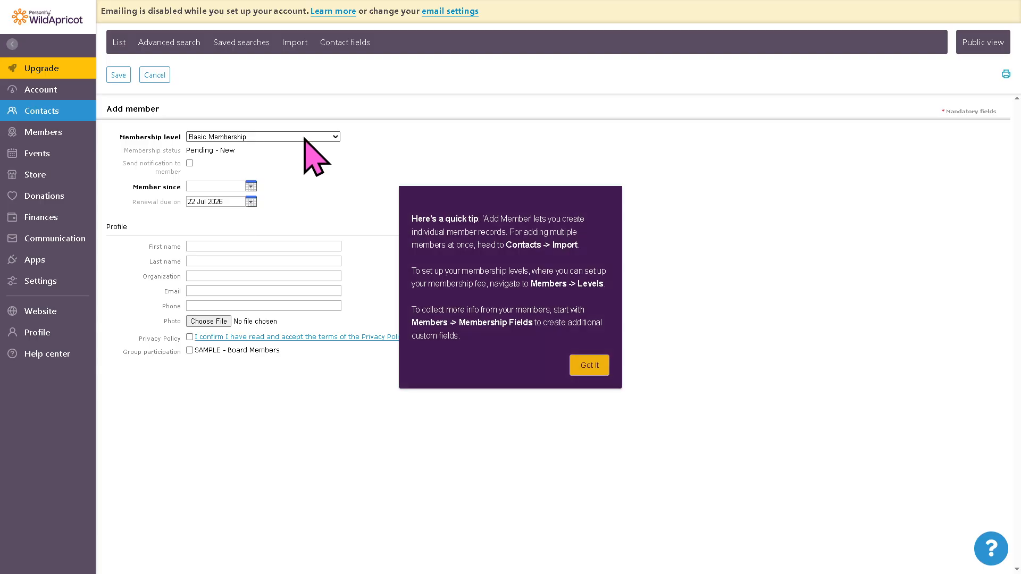
click(305, 137)
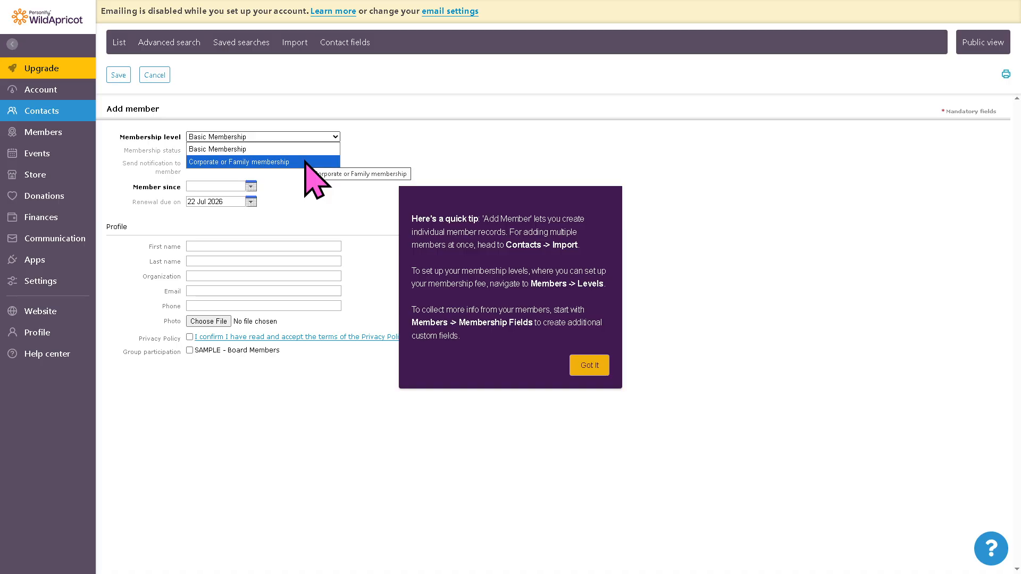
click(317, 197)
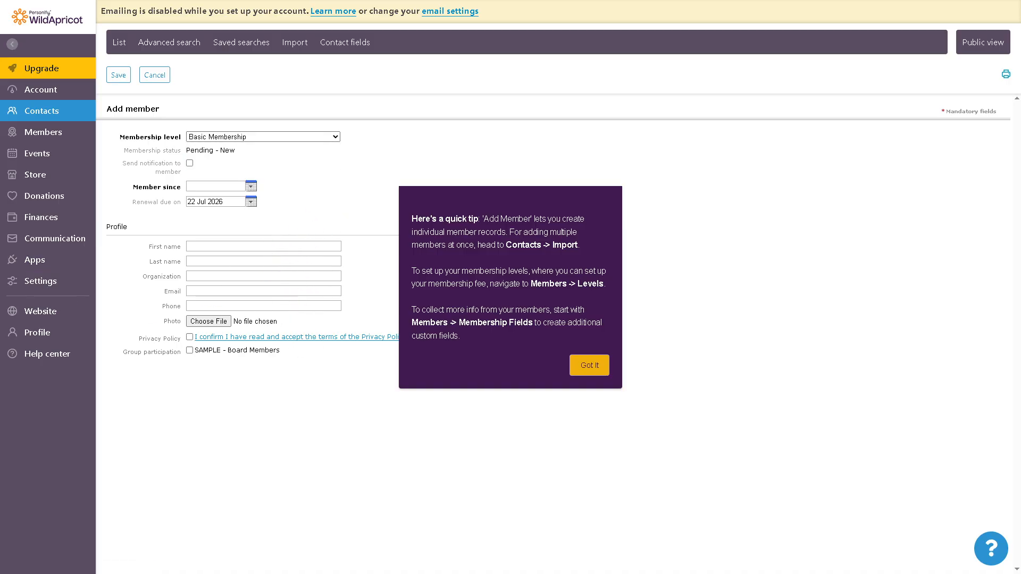
click(229, 245)
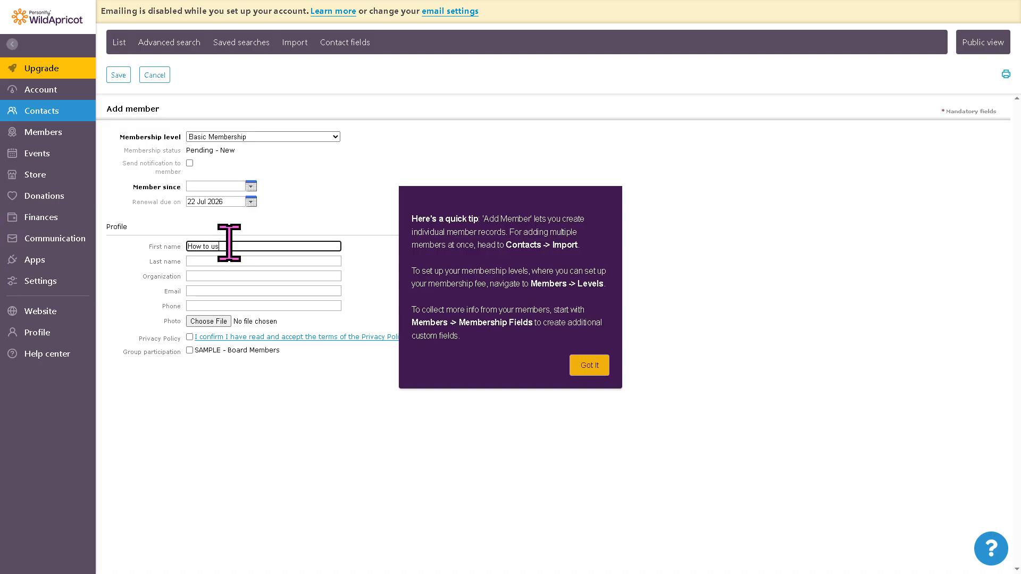
key(Tab)
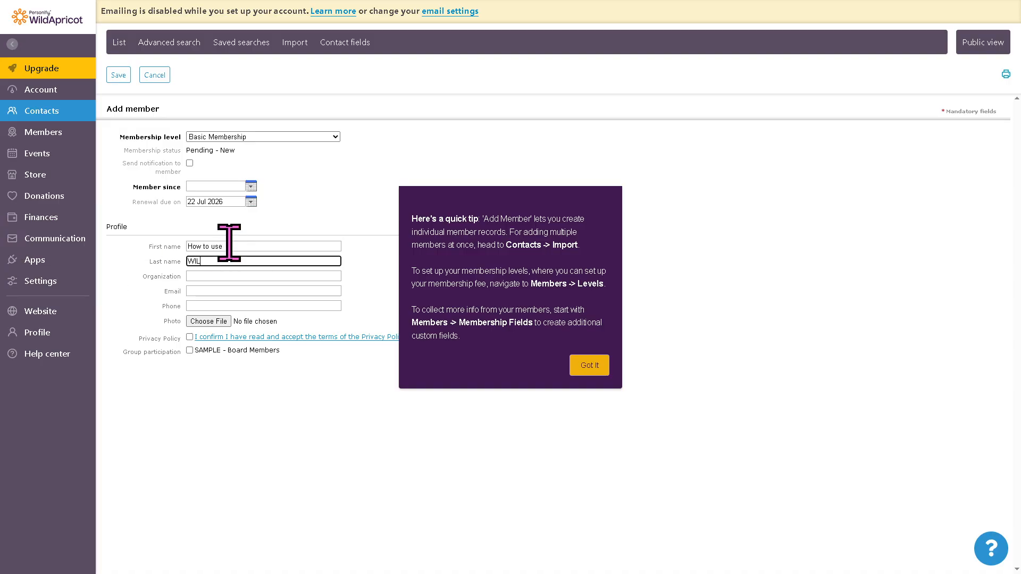
text(WILDAPRICOT)
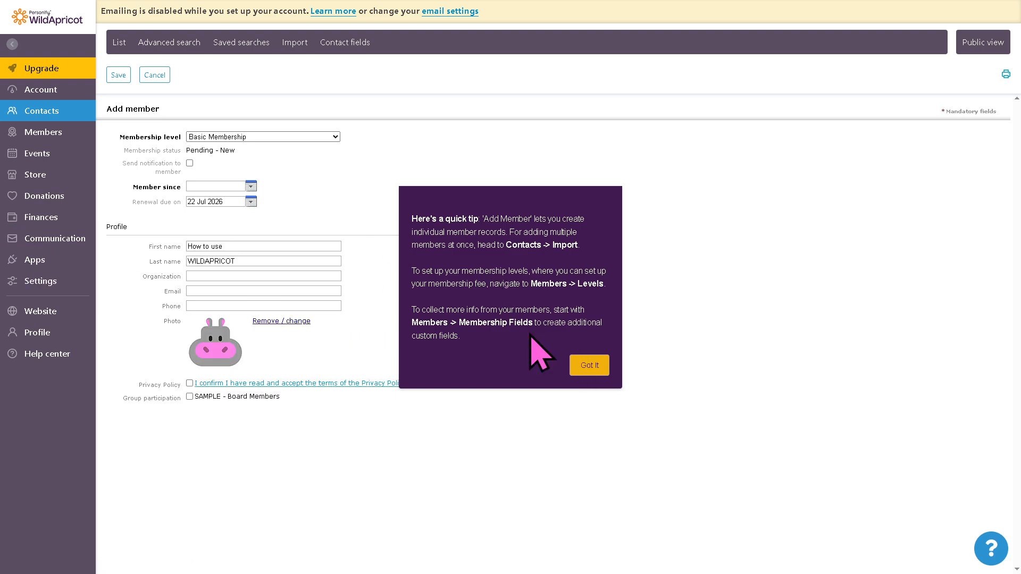
click(589, 365)
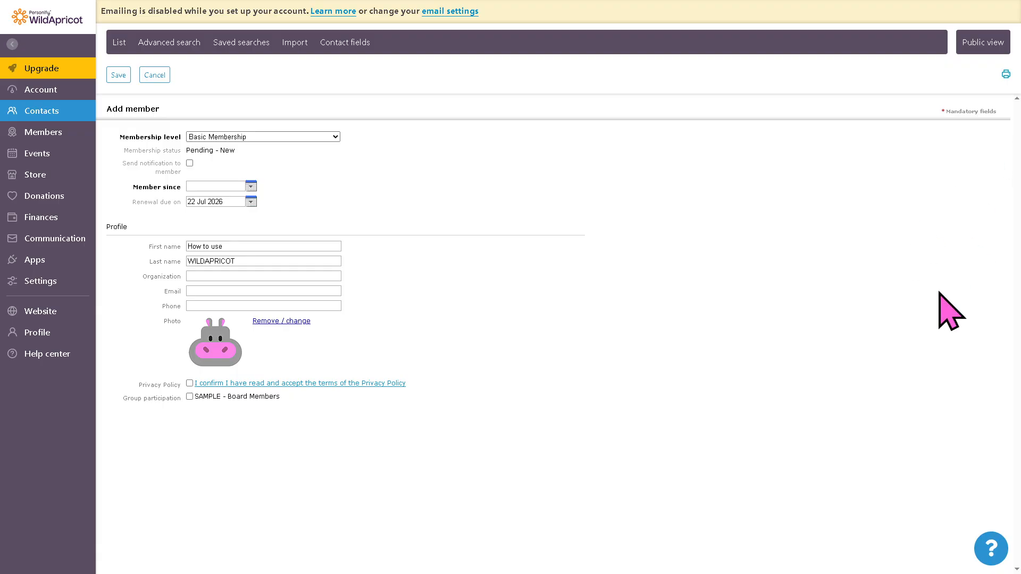
click(118, 75)
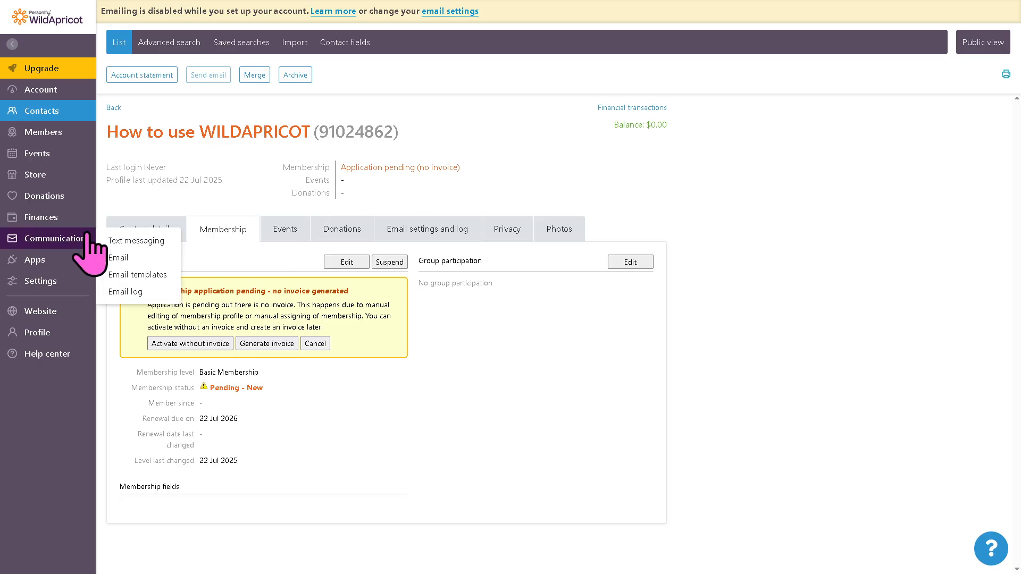
- View the member list summary, and start a new event of the Simple type from the event list
click(39, 133)
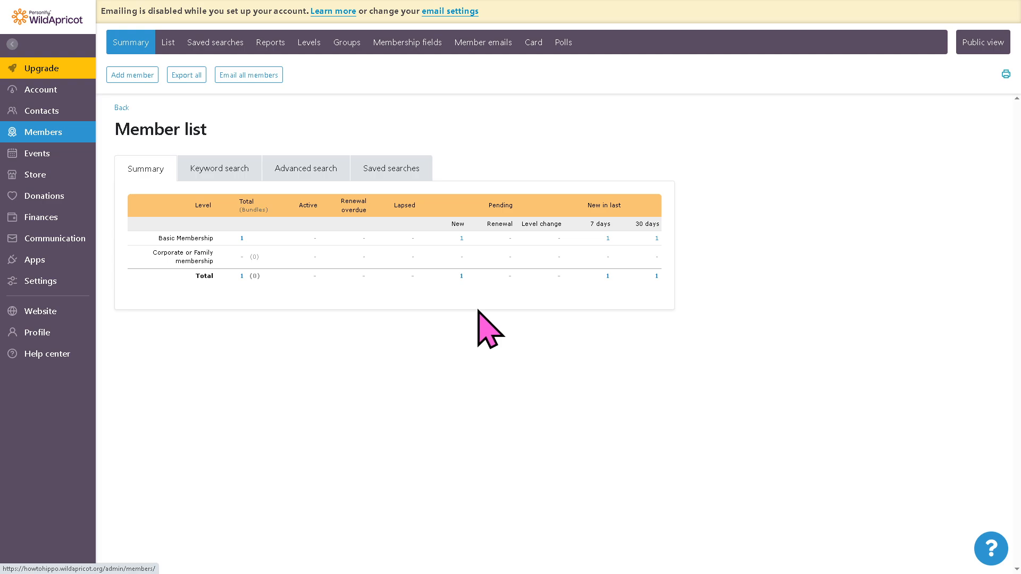
click(49, 156)
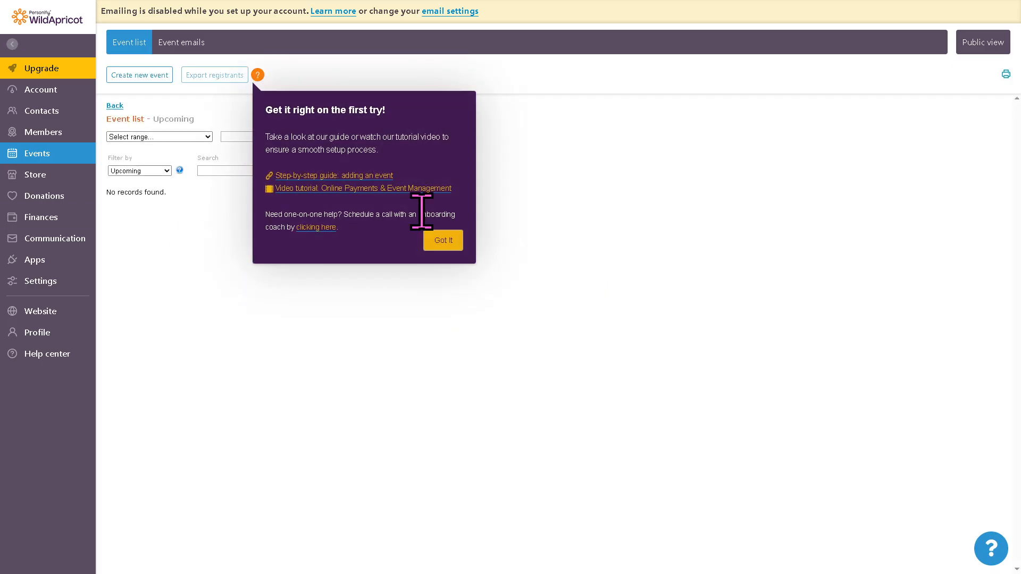
click(446, 242)
click(159, 78)
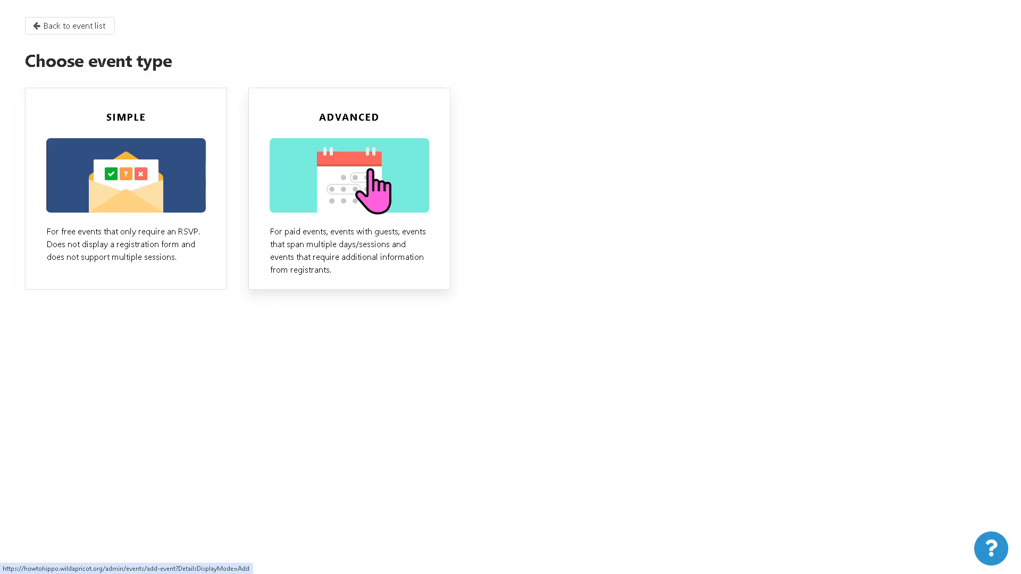
click(142, 171)
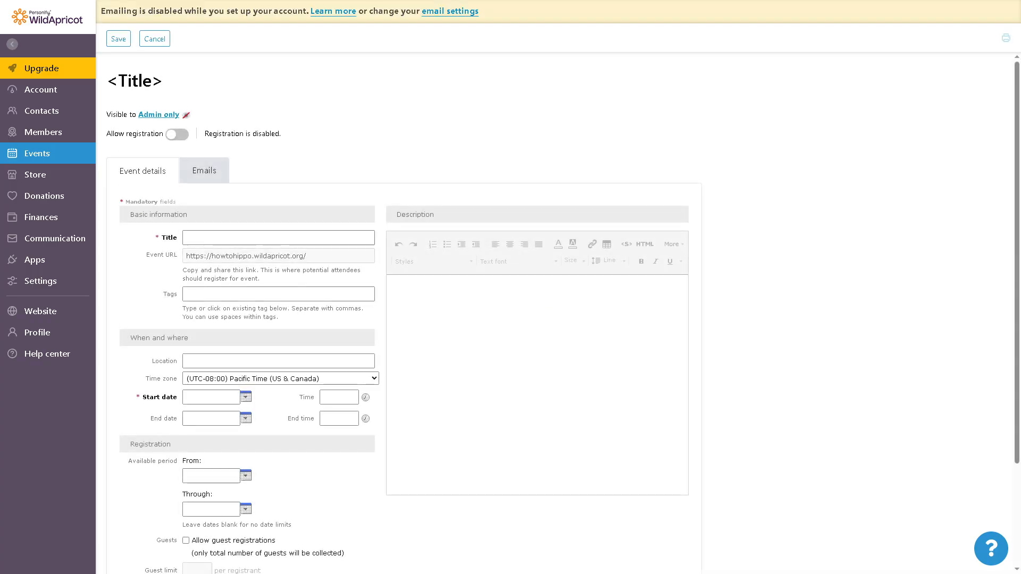
- Title the event "How to use WILDAPRICOT" and copy the same text into its description
click(265, 238)
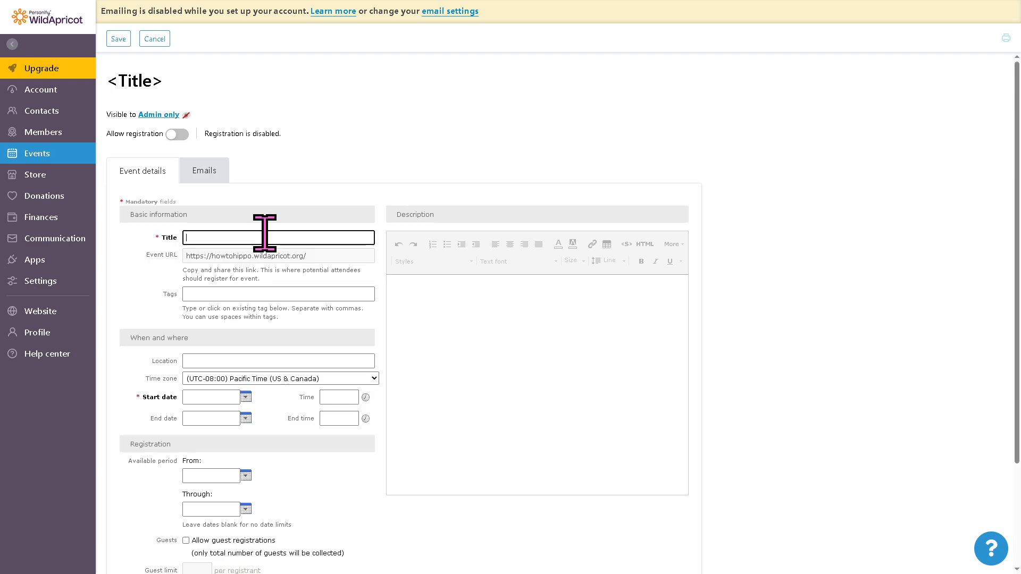
text(How to use WILDAPRICOT)
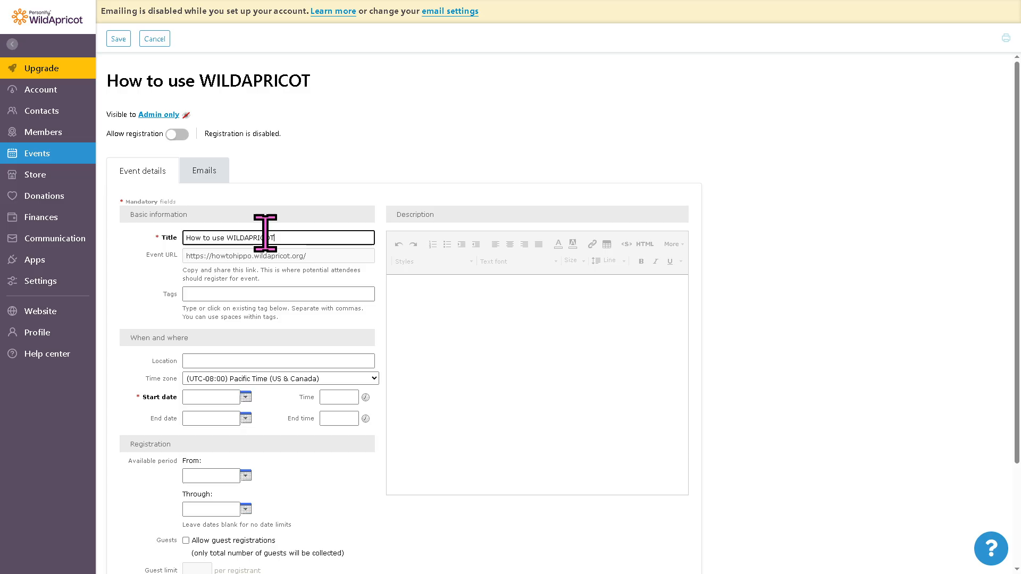
key(ctrl+a)
key(ctrl+c)
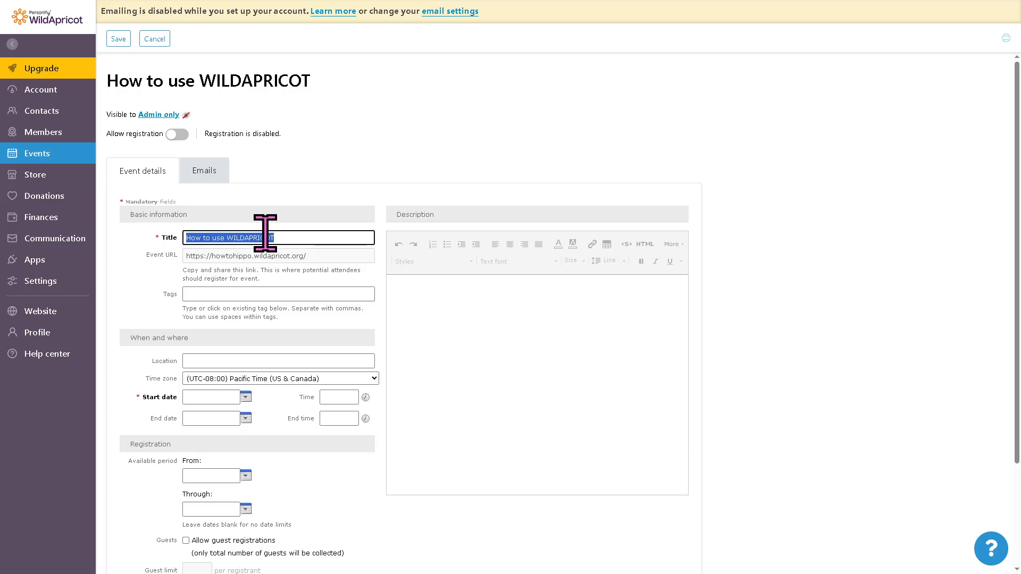
click(476, 334)
key(ctrl+v)
- Format the entire event description as bold, underlined, red text
key(ctrl+a)
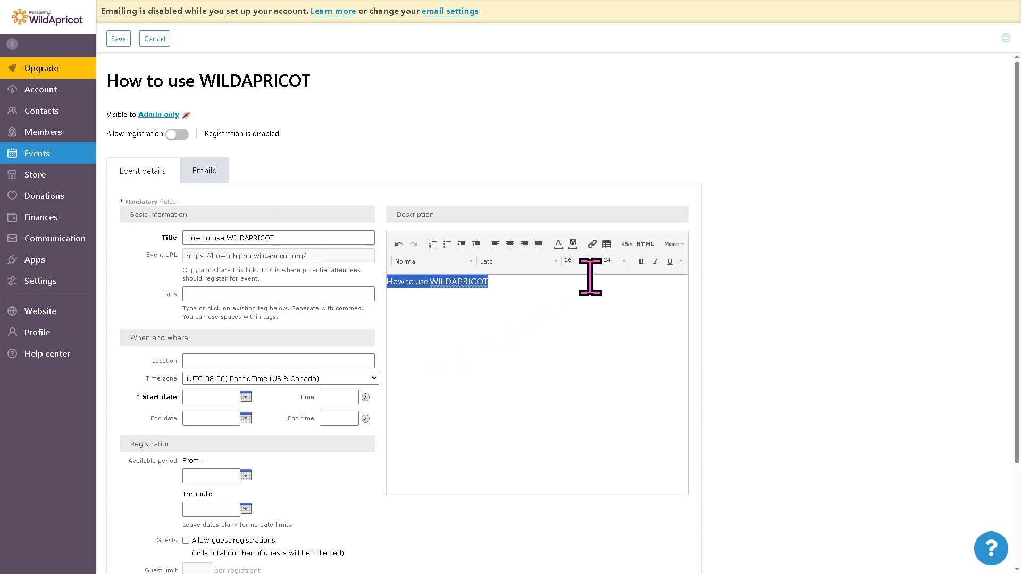
click(641, 262)
click(669, 265)
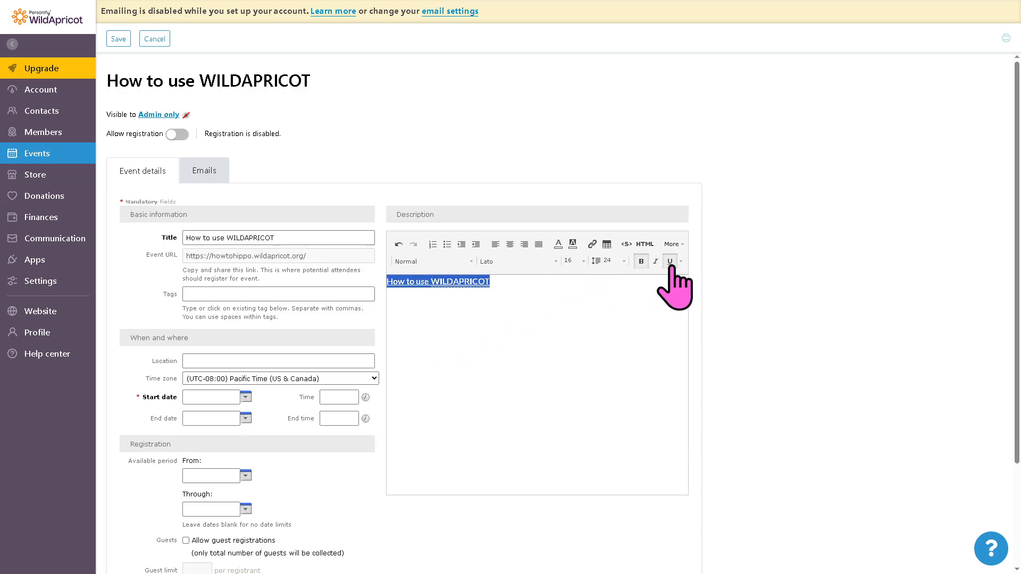
click(559, 245)
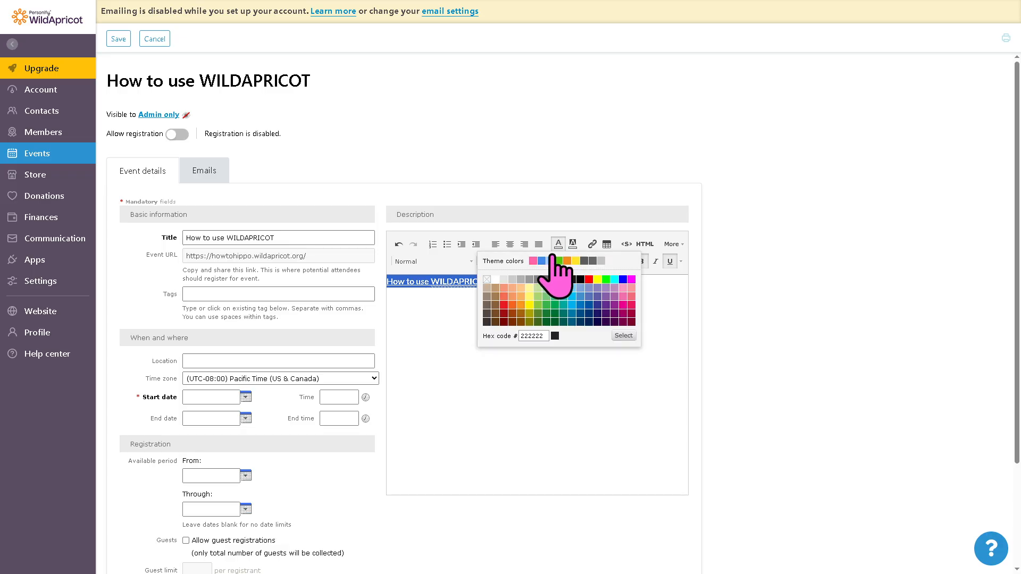
click(494, 311)
click(495, 311)
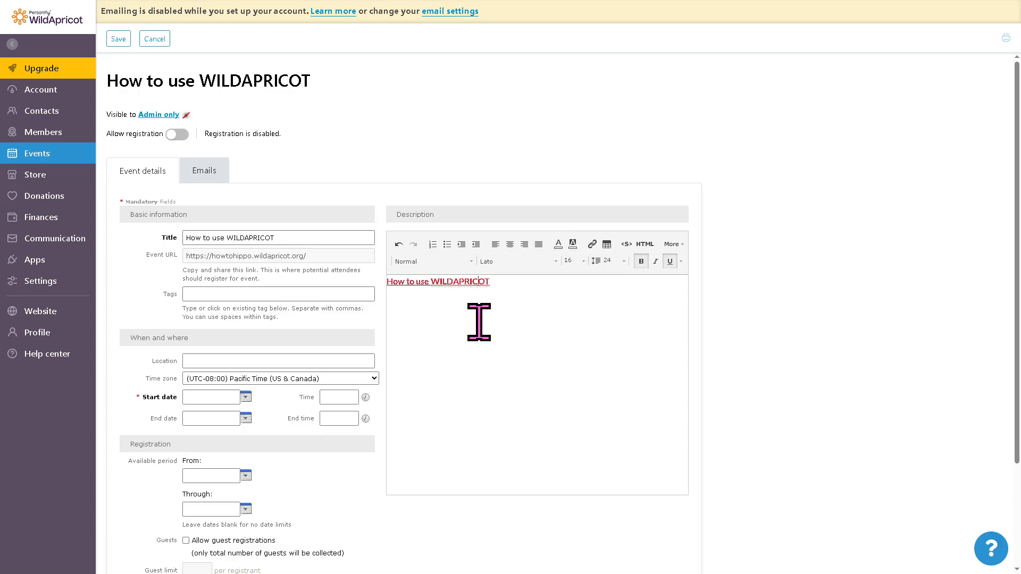
- Set the event's tag to "How to use WILDAPRICOT" and its start date to 30 Jul 2025, and save the event
click(274, 294)
key(ctrl+v)
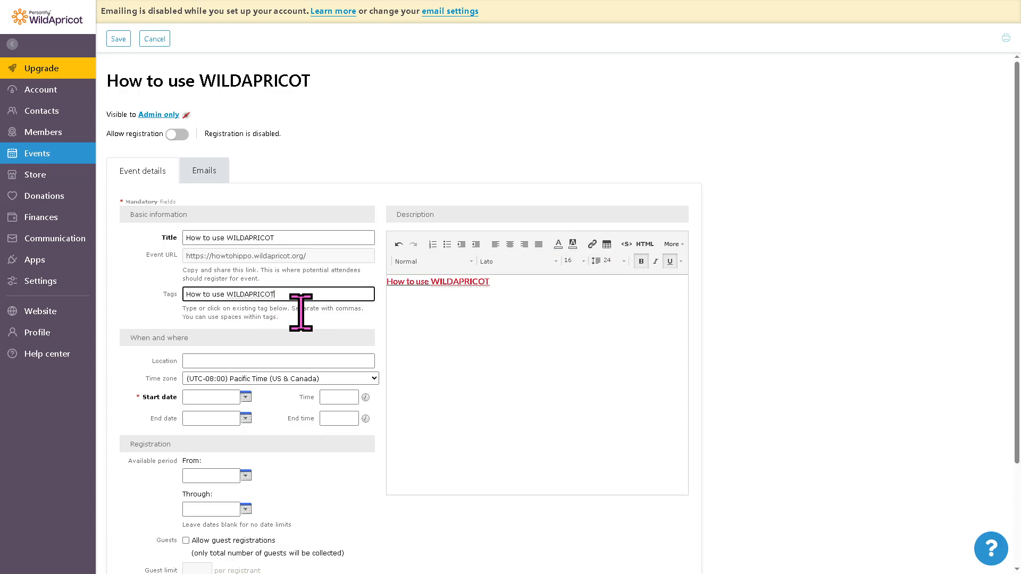
scroll(405, 348, down, 1)
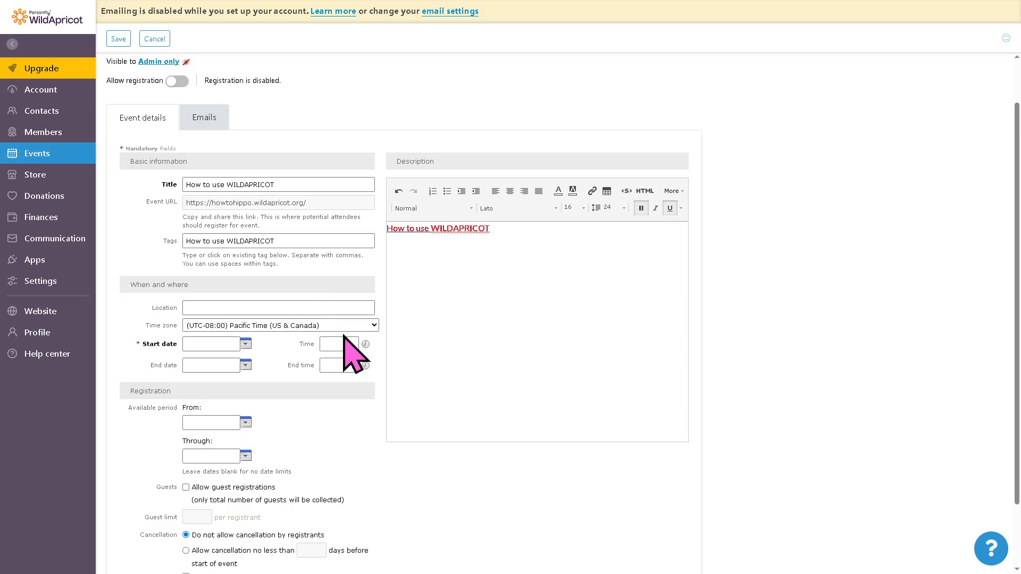
scroll(350, 350, down, 1)
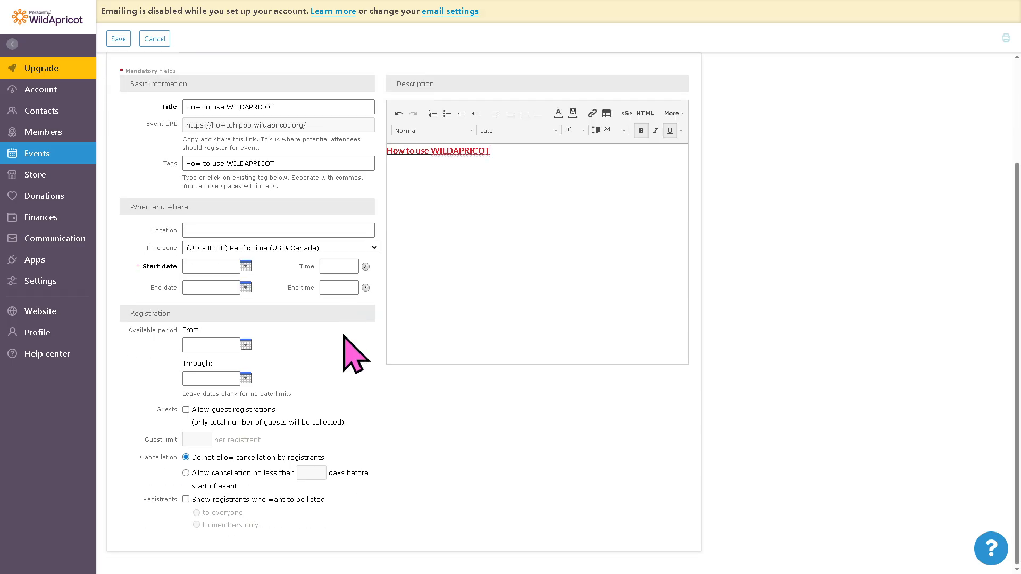
click(246, 266)
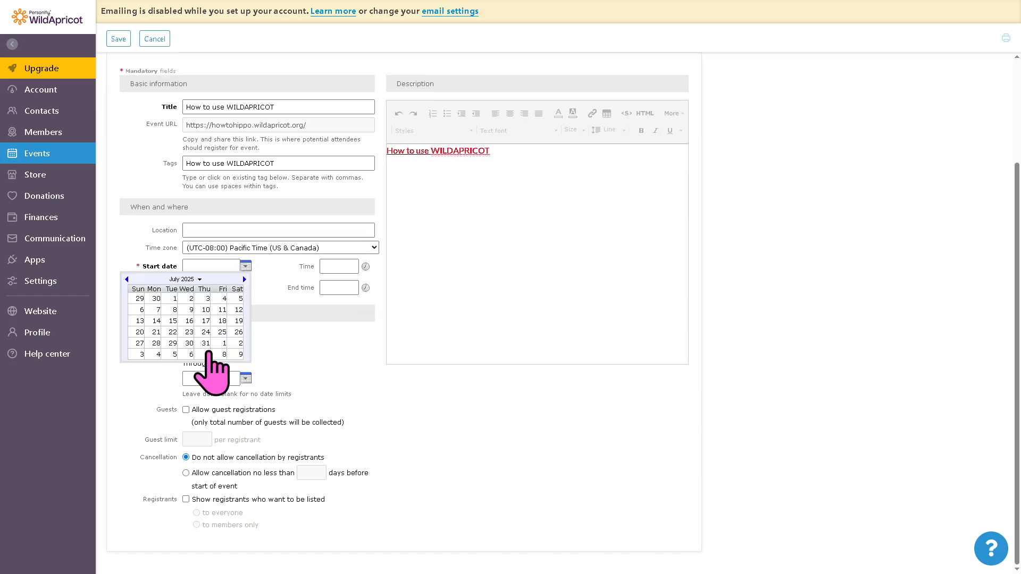
click(188, 343)
click(444, 326)
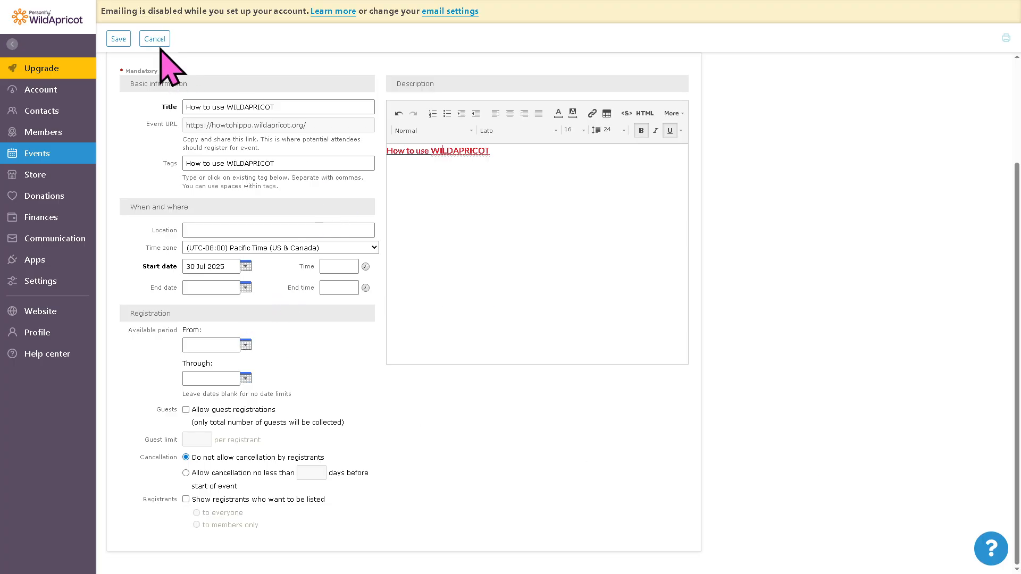
click(119, 39)
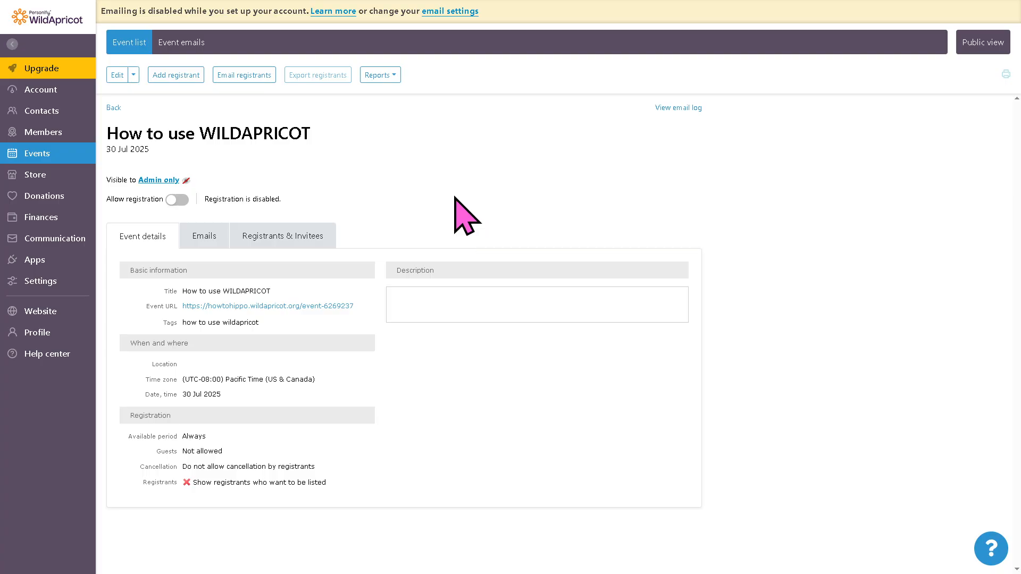
- Register the existing contact "WILDAPRICOT, How to use" for the event and save the registration
click(176, 75)
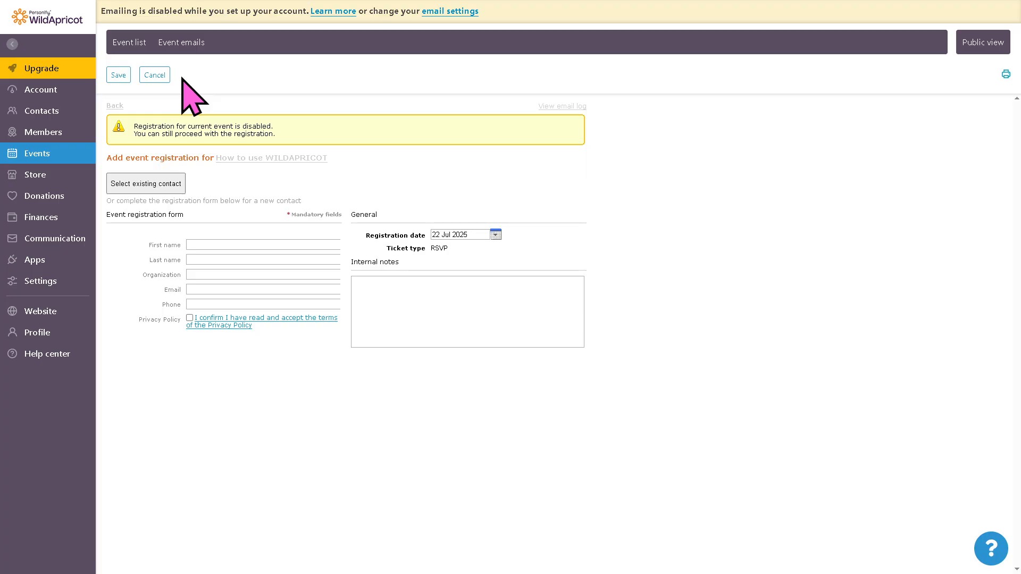
click(162, 184)
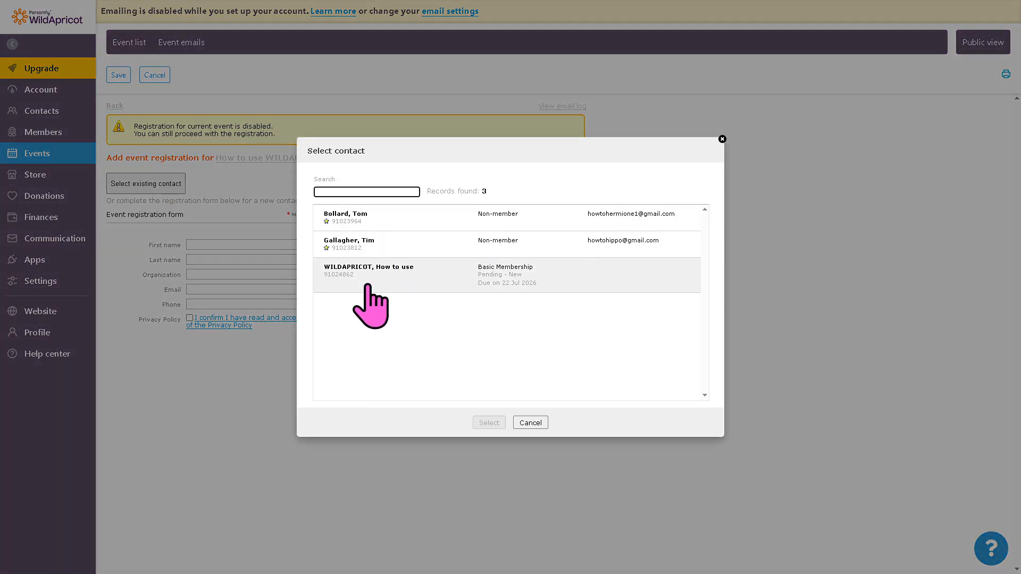
click(368, 287)
click(496, 423)
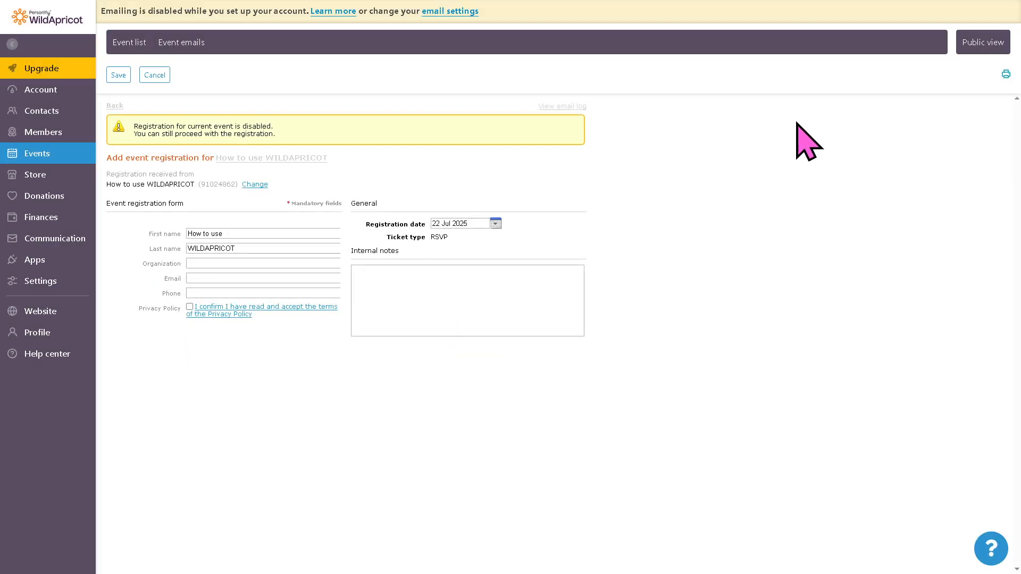
click(118, 74)
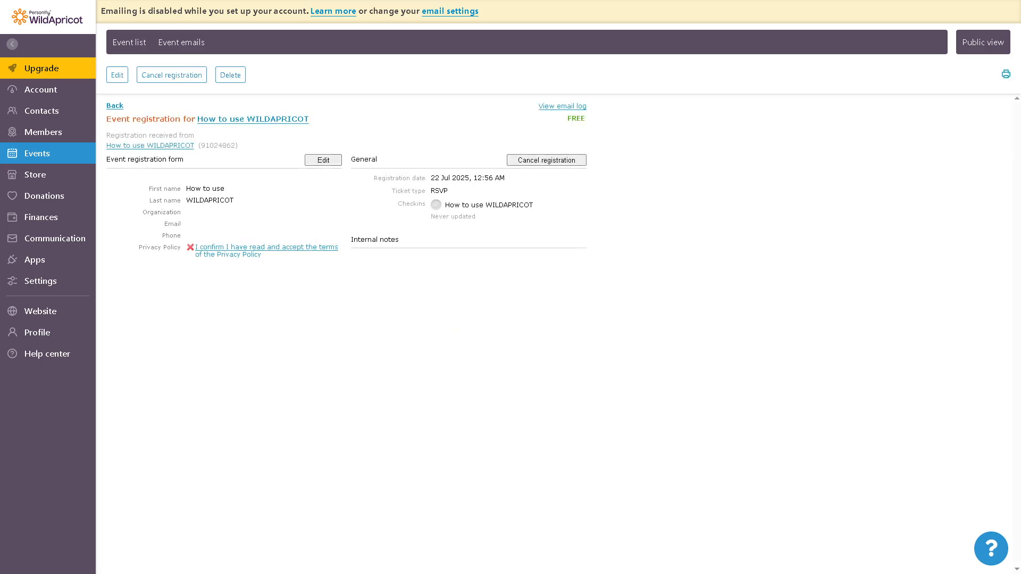
- View the store's orders and start adding a new product of the Digital type
click(43, 175)
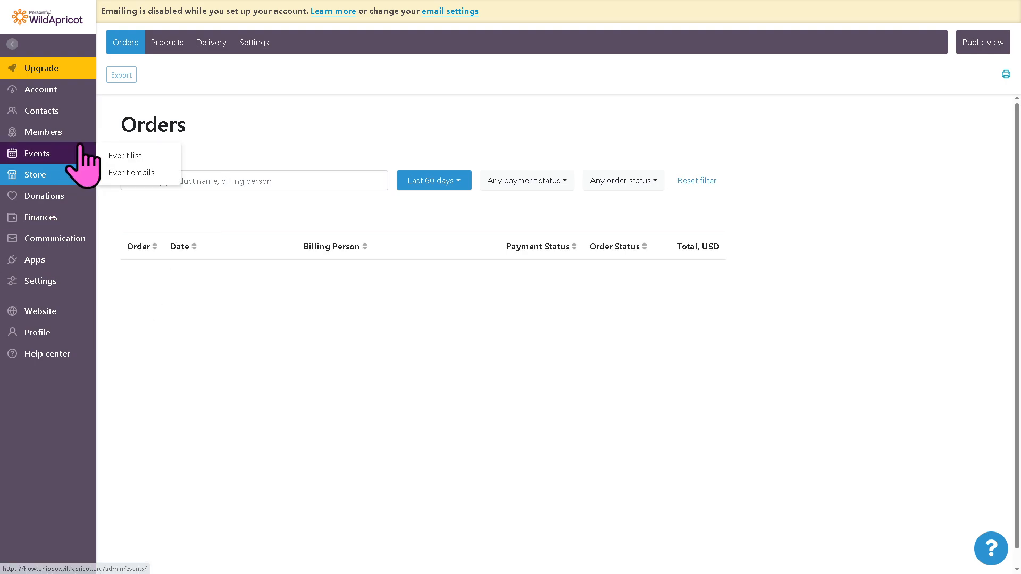
mouse_move(81, 133)
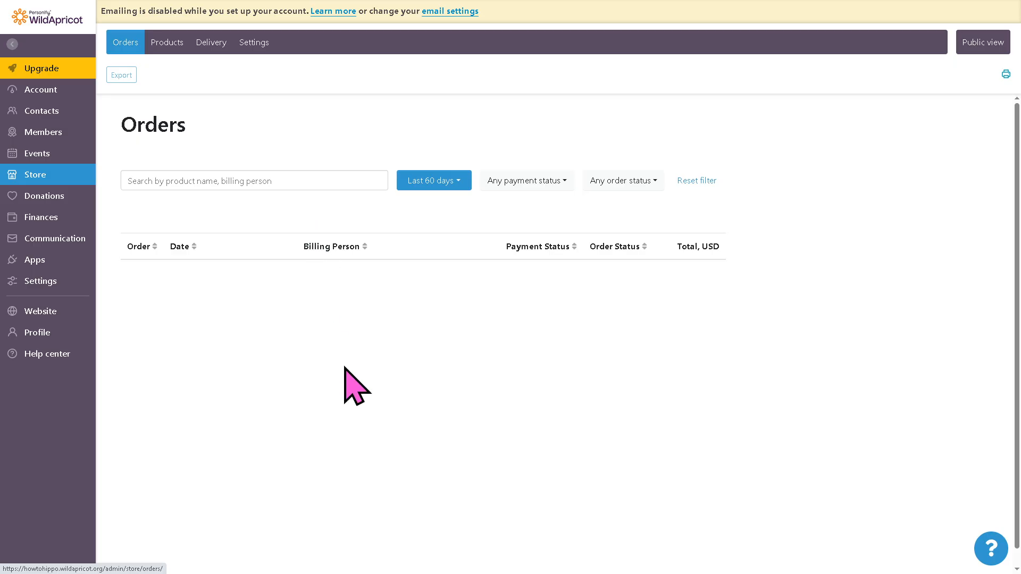
click(166, 45)
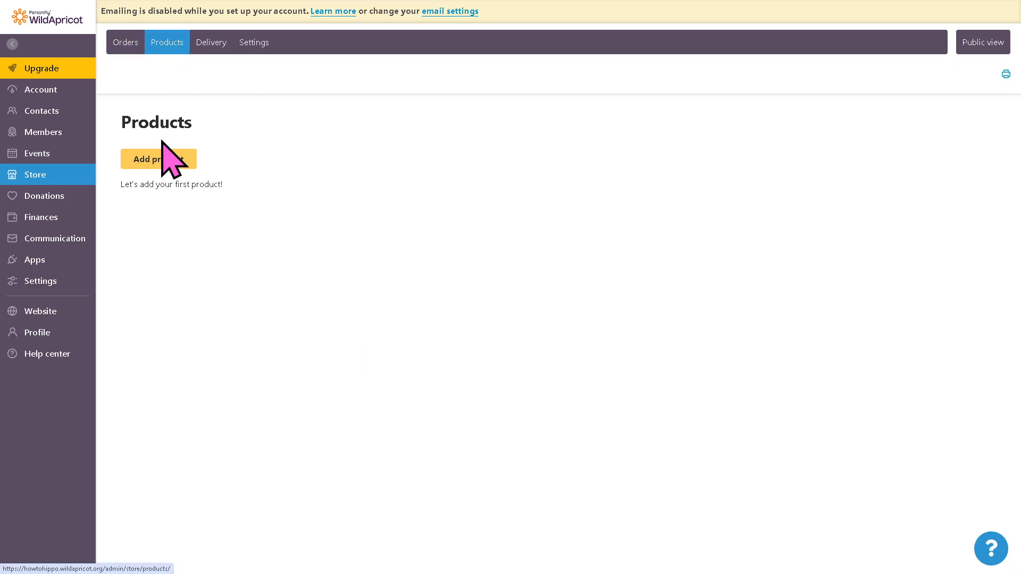
click(158, 159)
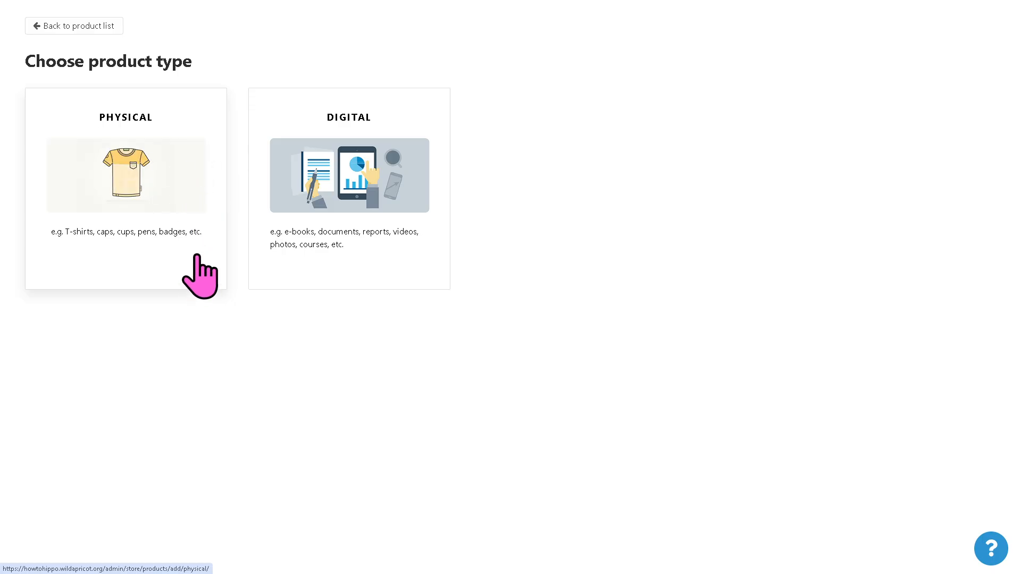
click(329, 166)
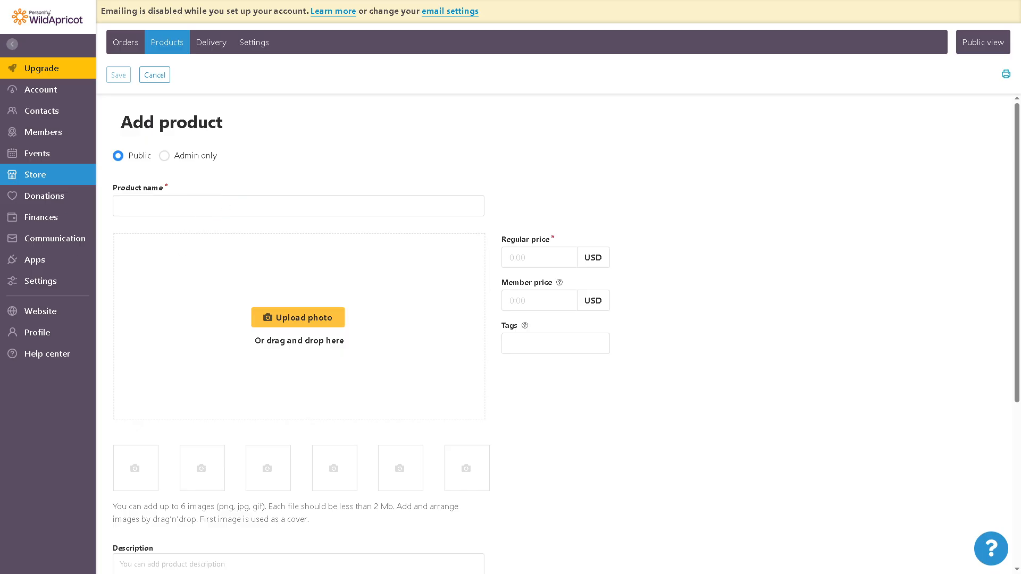
- Name the product "How to use WILDAPRICOT" with the hippo image as cover, price it at 69 USD regular and 6.9 USD for members, and save
click(242, 211)
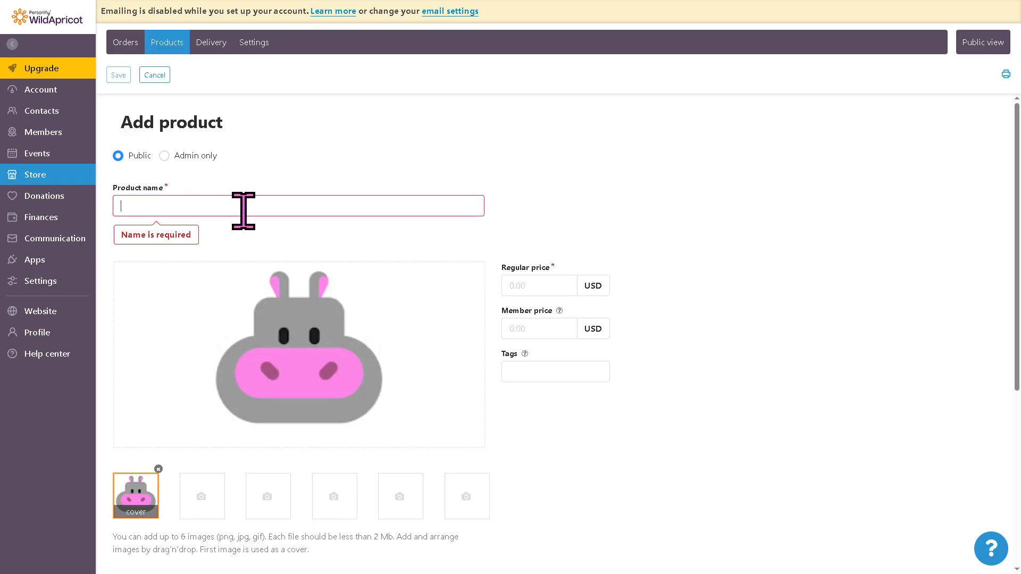
text(How to use WILDAPRICOT)
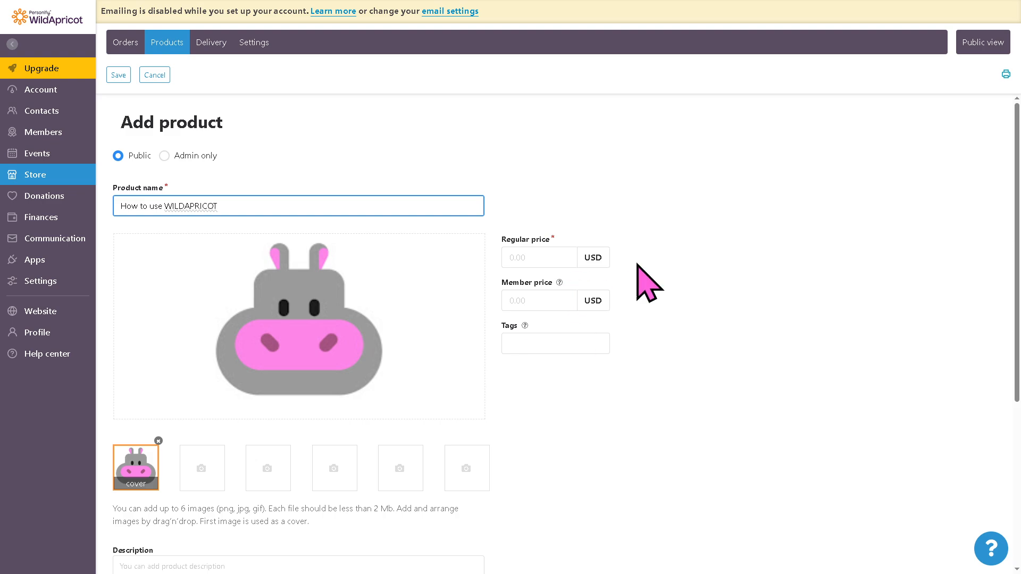
click(557, 263)
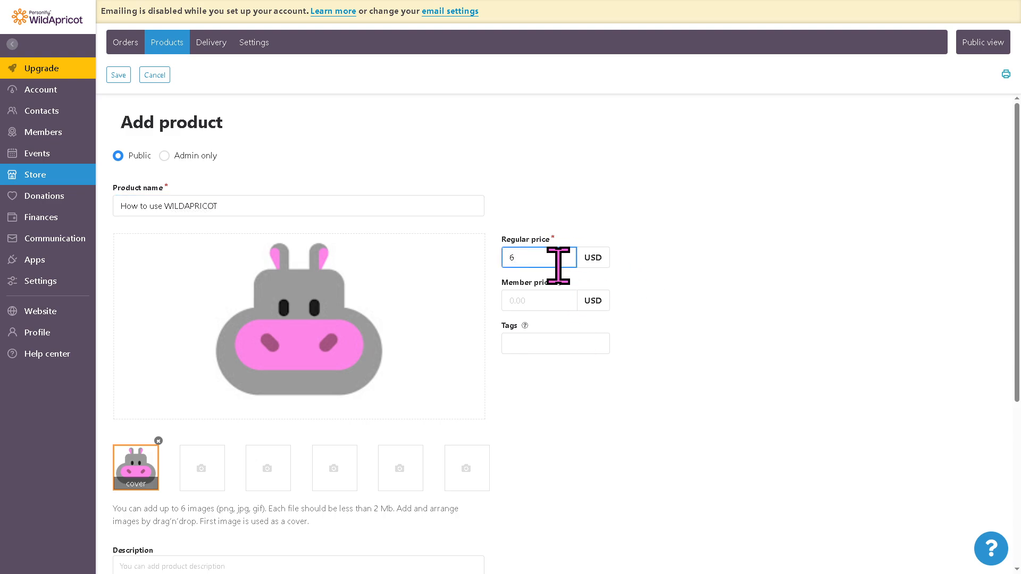
key(Tab)
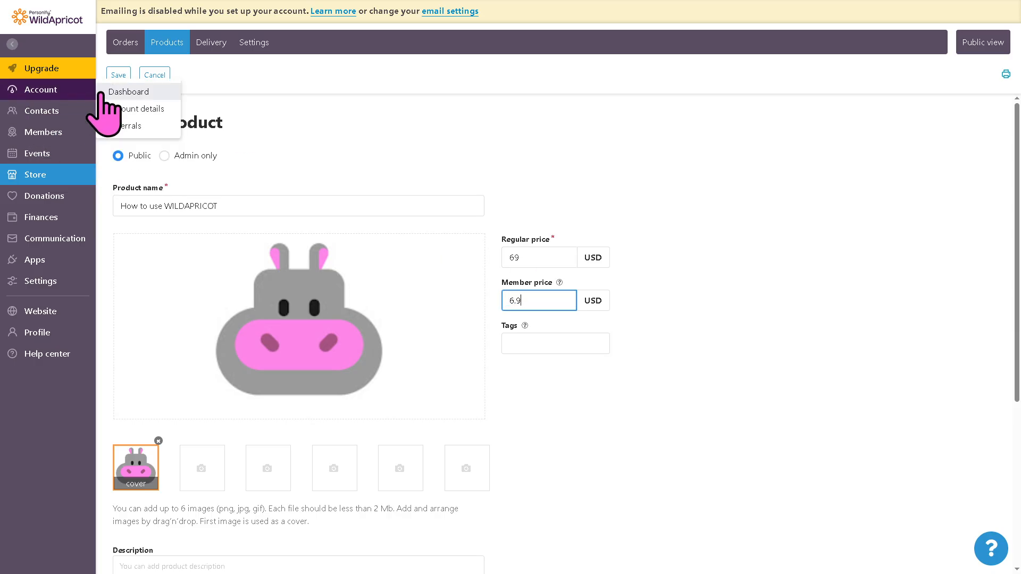
click(115, 76)
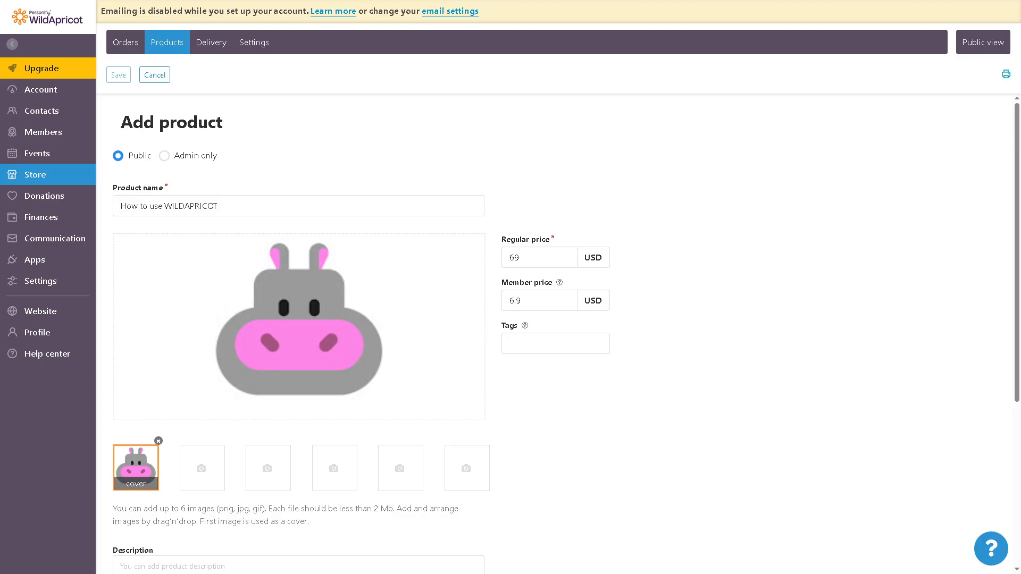
- View the donation list, and start an invoice for contact "WILDAPRICOT, How to use" with the internal note "How to use WILDAPRICOT"
click(53, 196)
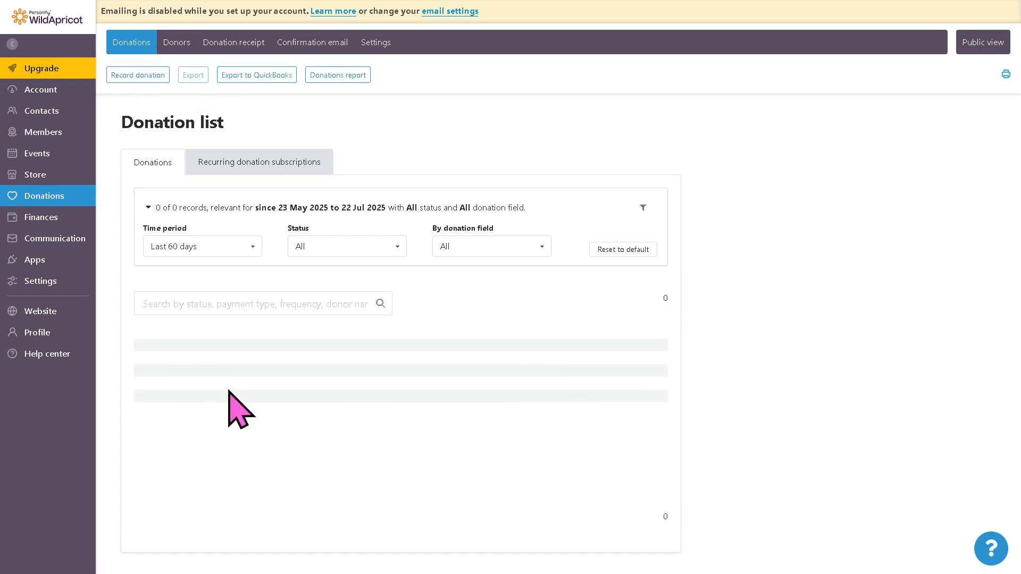
click(57, 217)
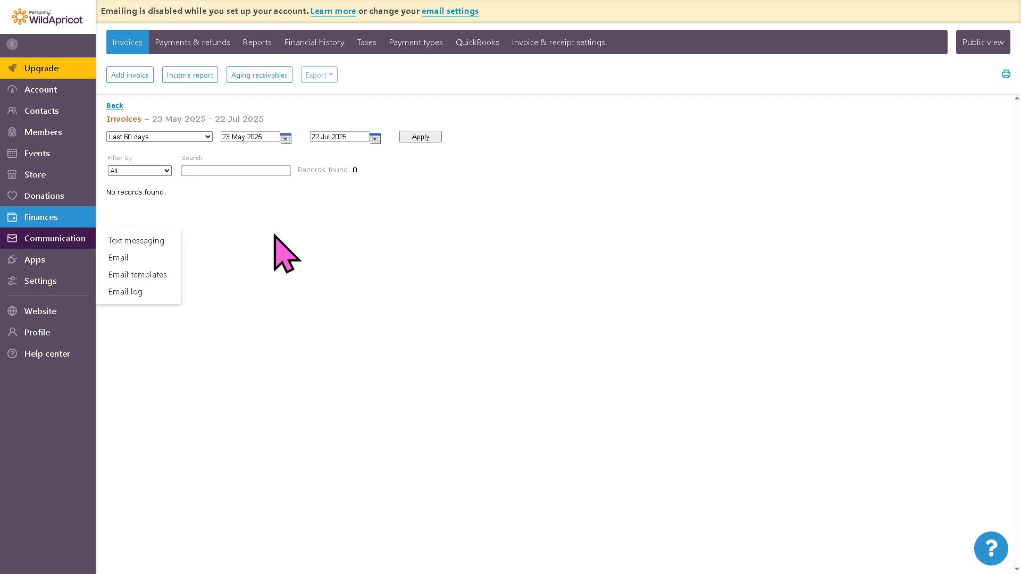
click(133, 76)
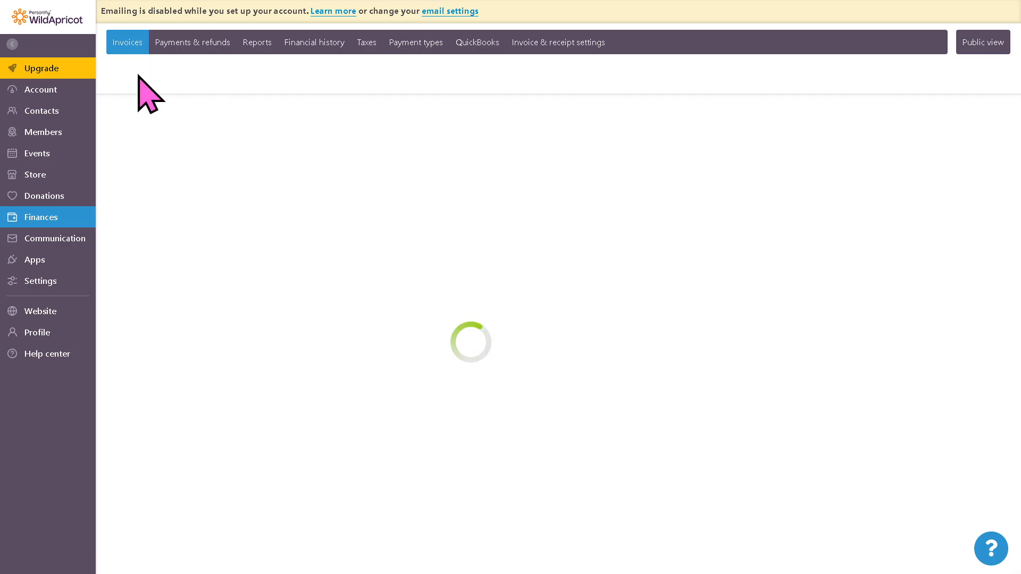
click(390, 215)
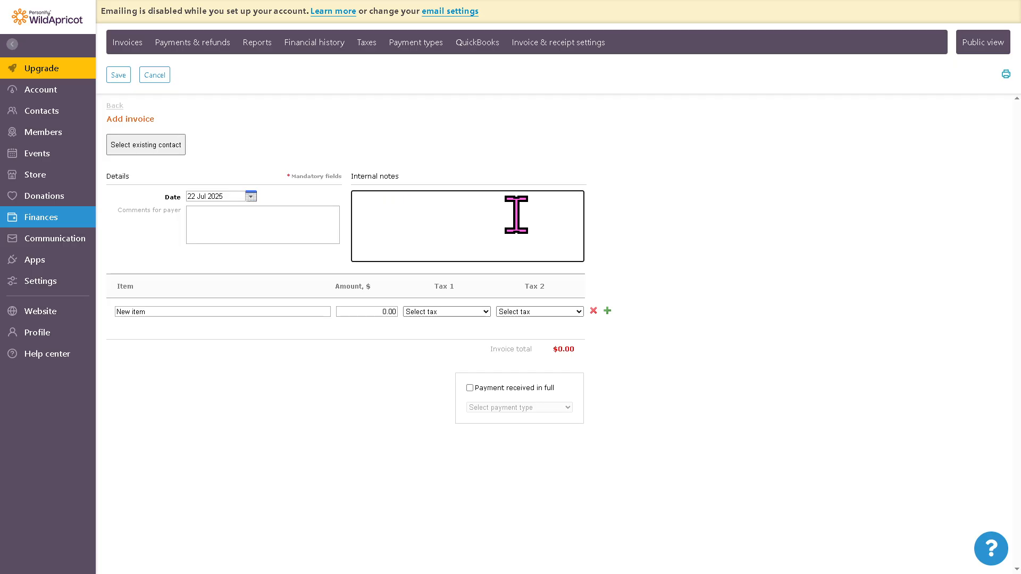
click(135, 144)
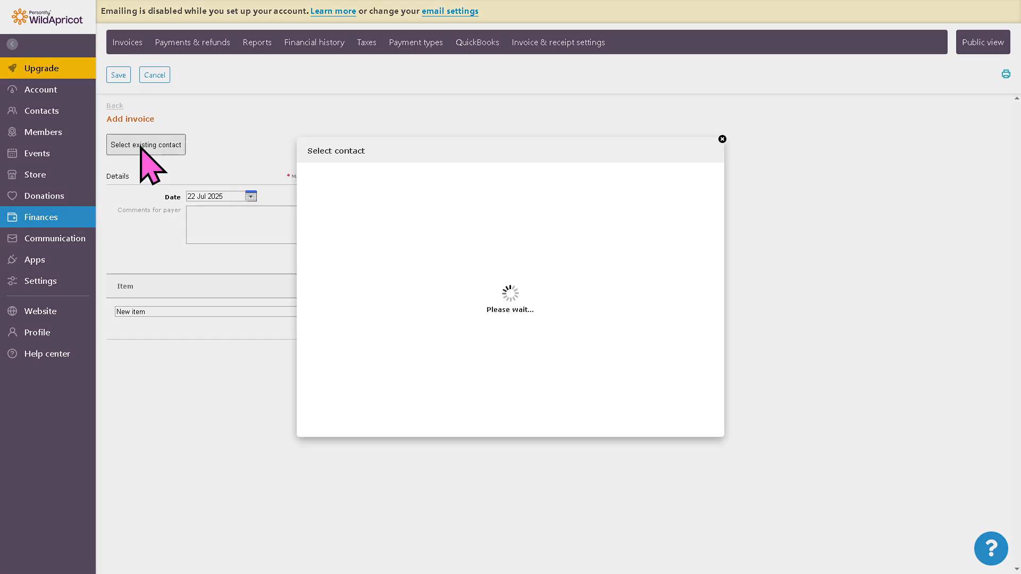
click(403, 264)
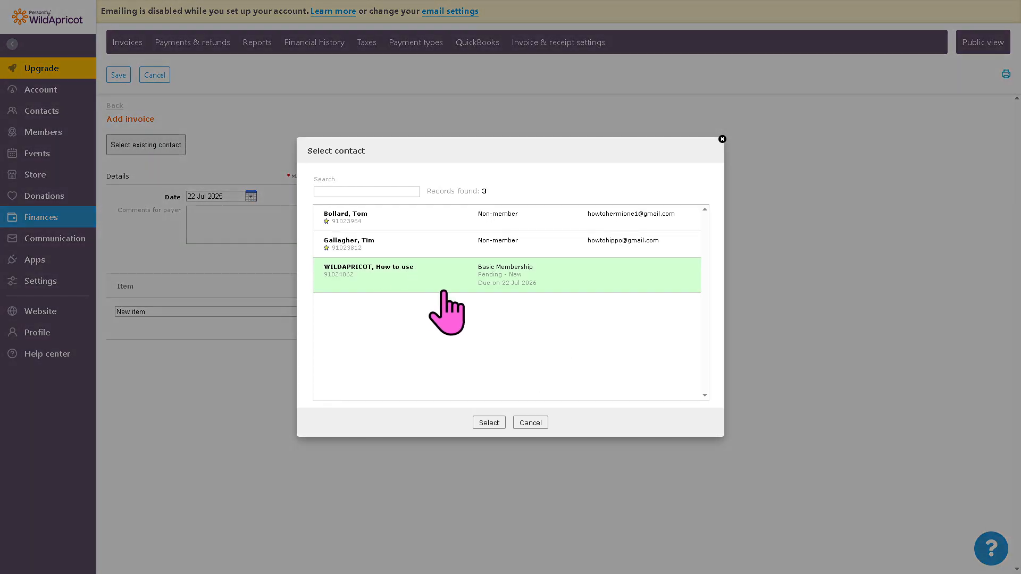
click(488, 422)
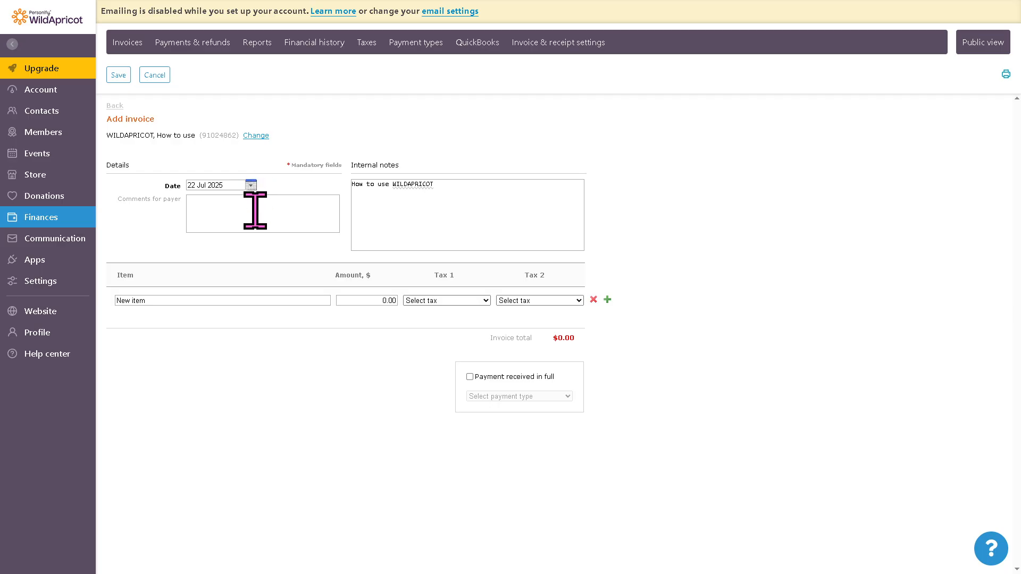
- Add "How to use WILDAPRICOT" as the comment for the payer, mark payment received in full, and try to save the invoice
click(263, 205)
text(How to use WILDAPRICOT)
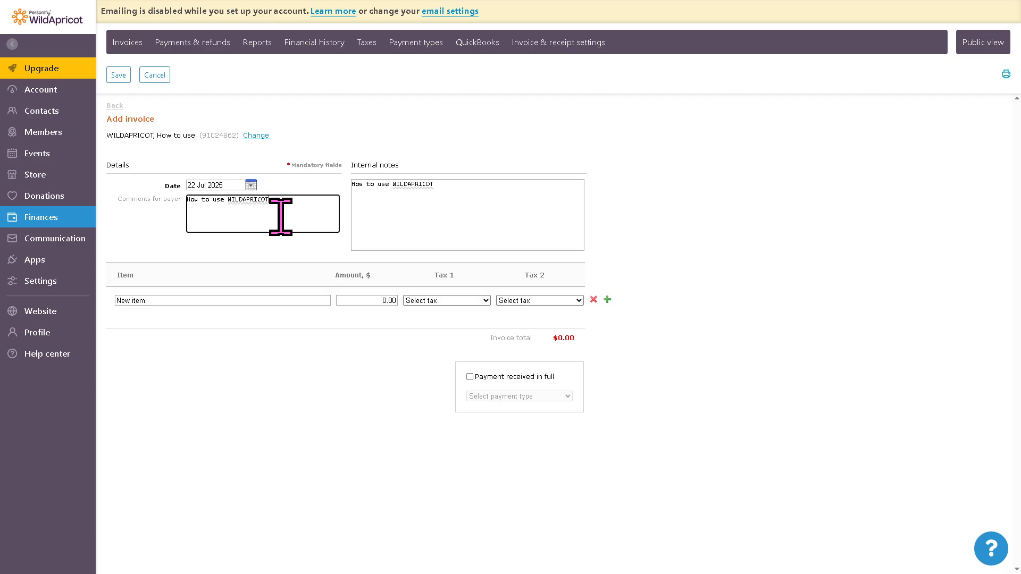
click(469, 377)
click(129, 80)
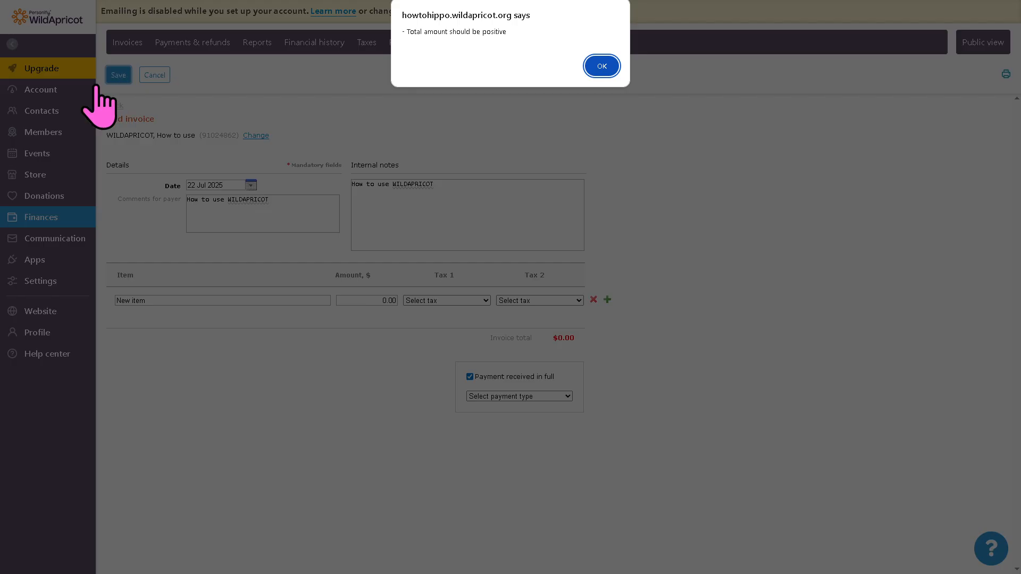
click(603, 64)
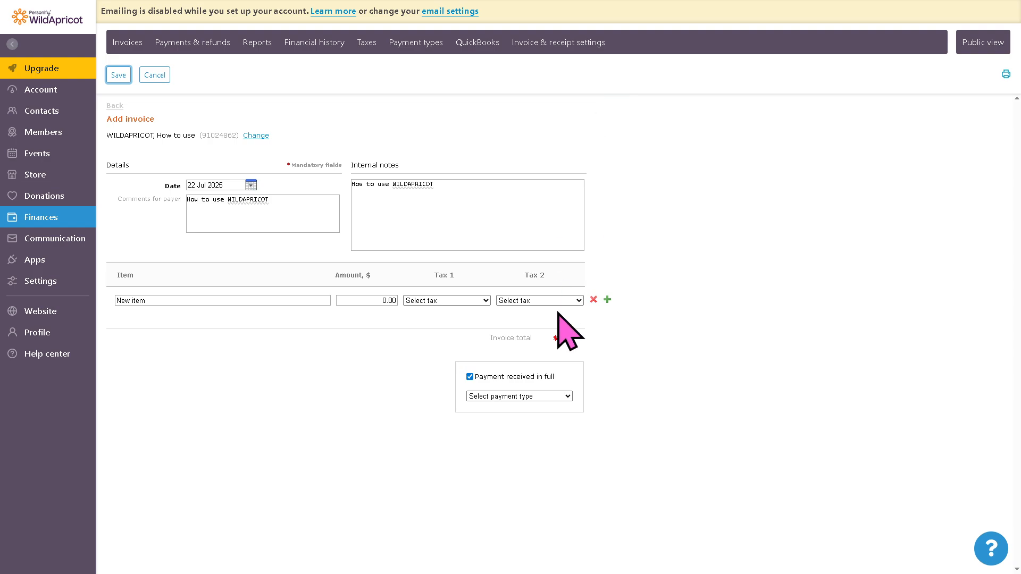
click(657, 371)
- Discard the unsaved invoice and view the text messaging page under communication
mouse_move(47, 240)
click(136, 241)
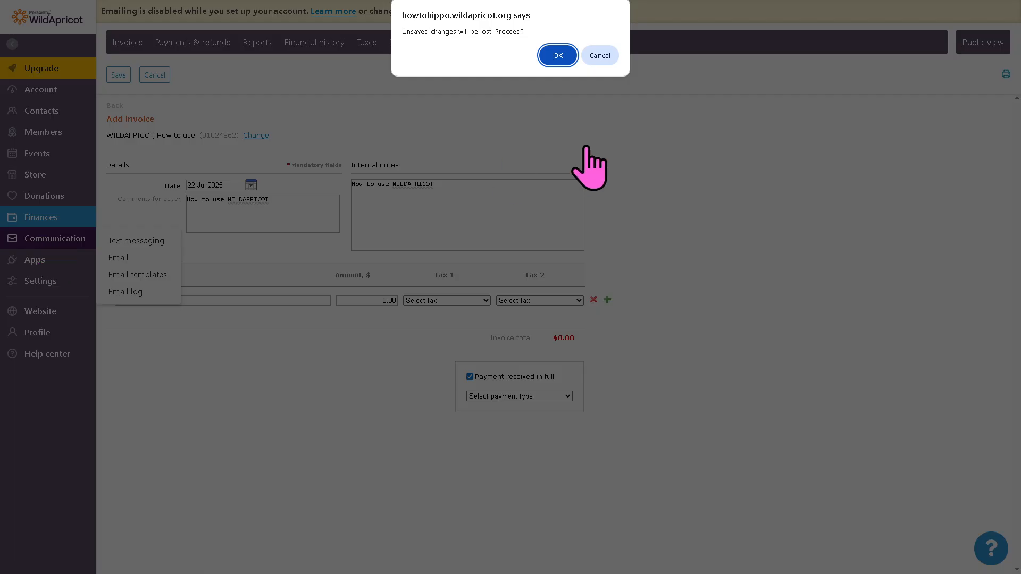
click(557, 55)
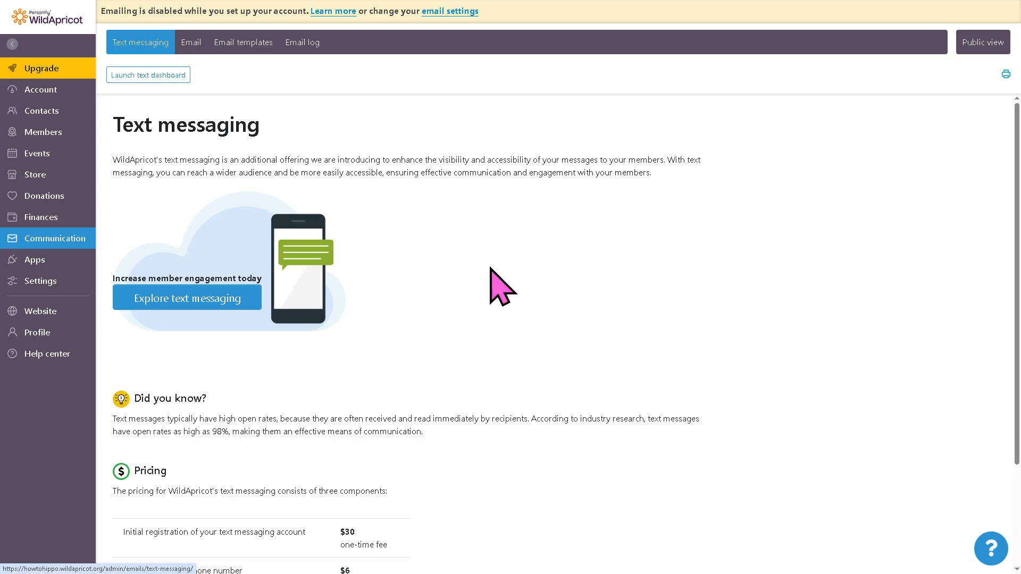
- Launch the text messaging dashboard to examine its setup, and view the available apps and integrations
click(171, 76)
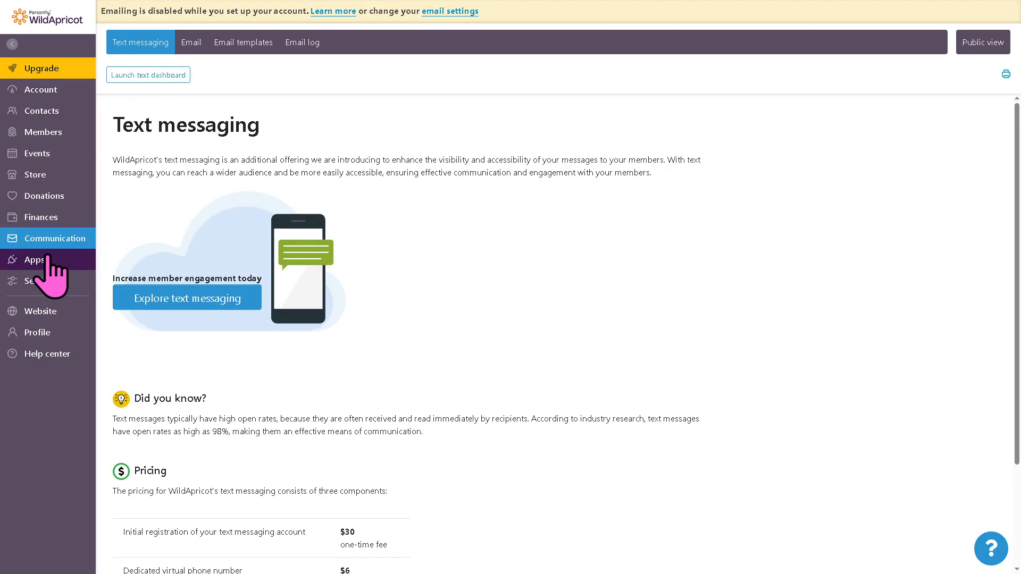
click(33, 263)
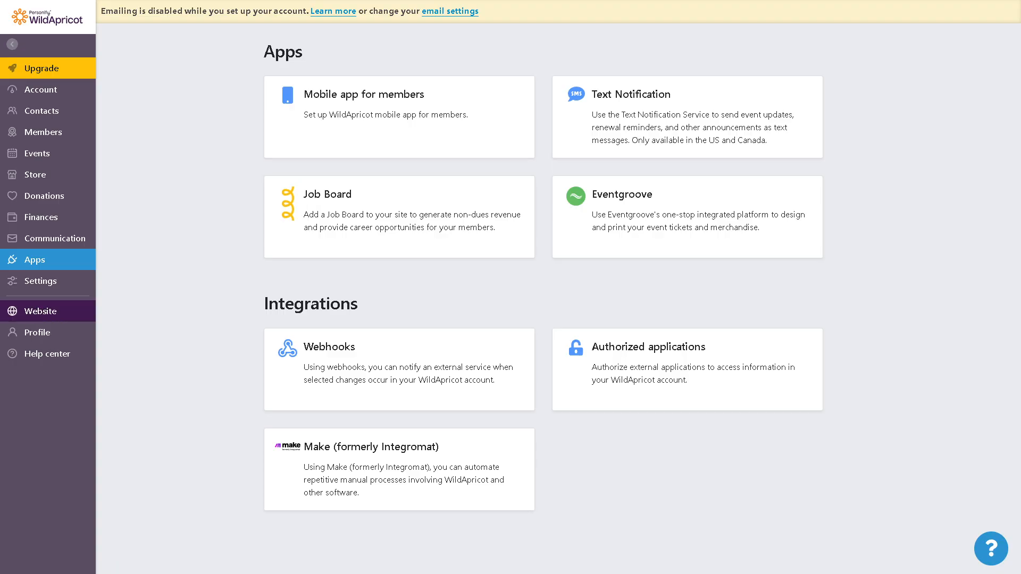
- Replace the background image of the website home page's welcome banner with the hippo picture and save the page
click(41, 311)
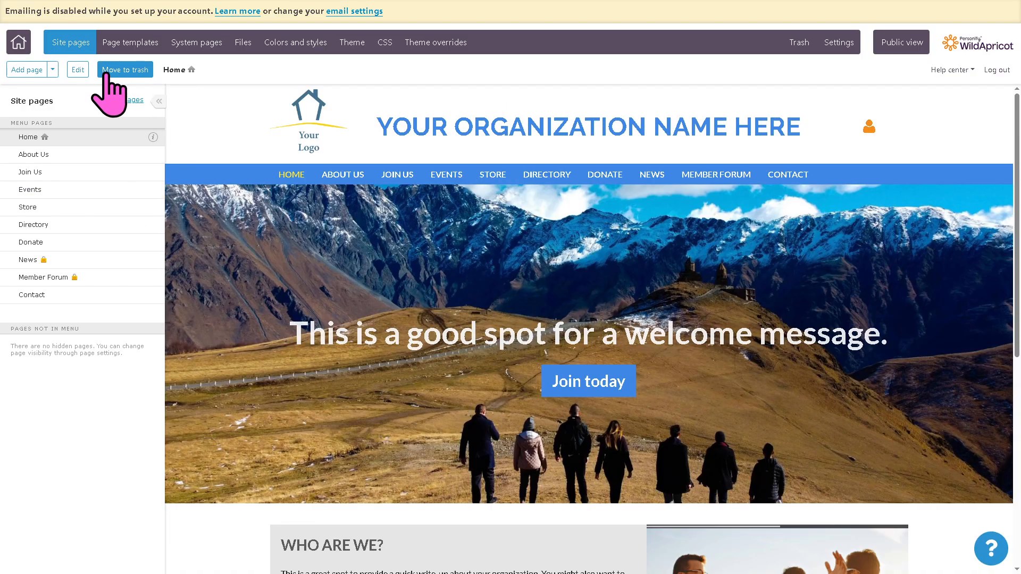
click(77, 69)
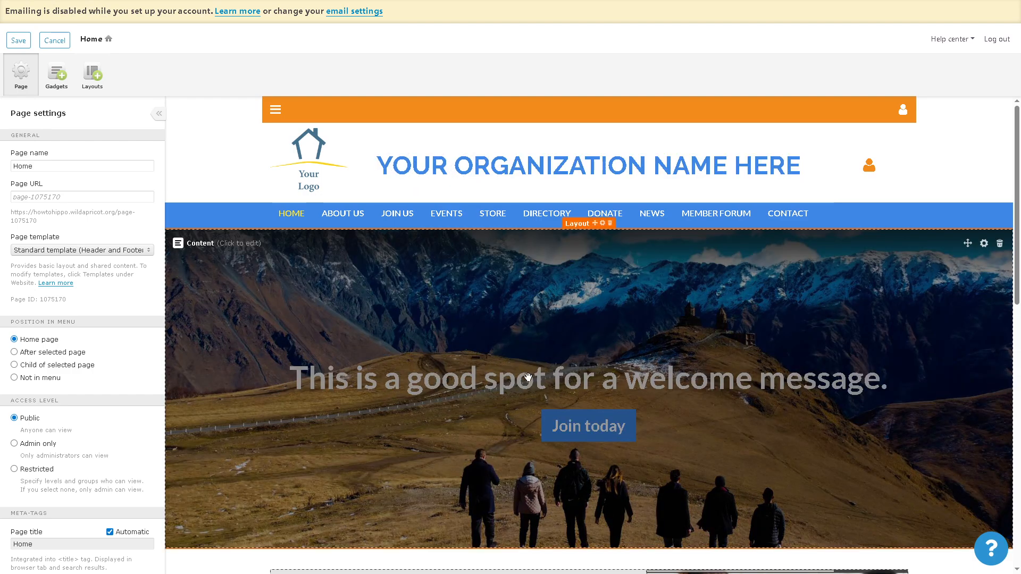
click(532, 406)
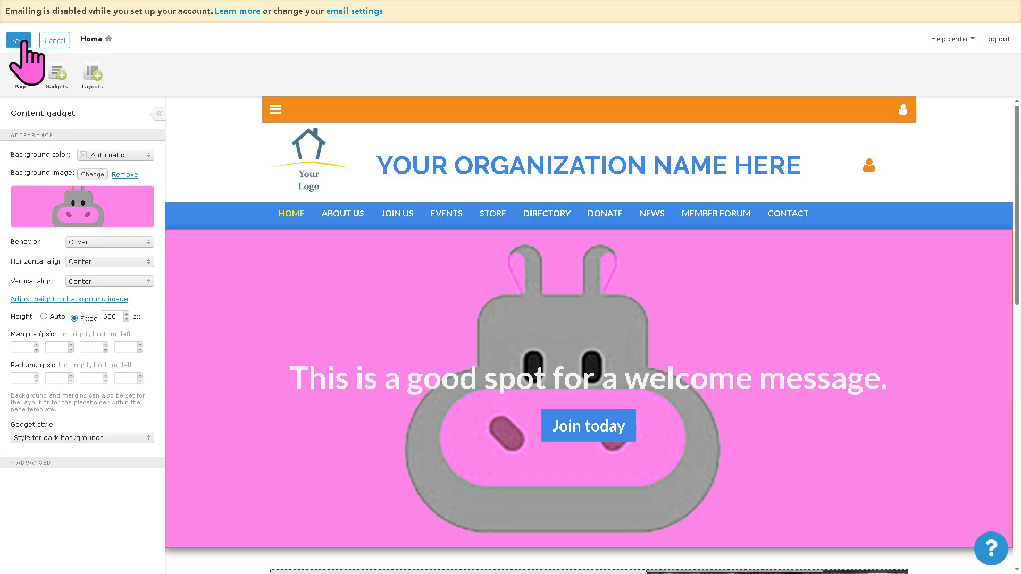
click(20, 40)
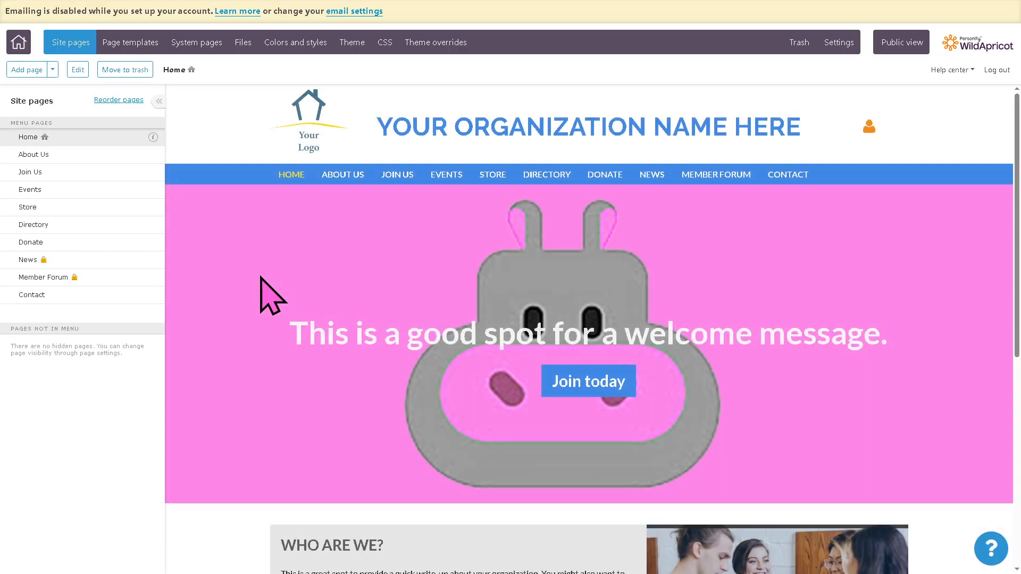
- View the website's page templates, and open Help & Support from the help center
click(141, 47)
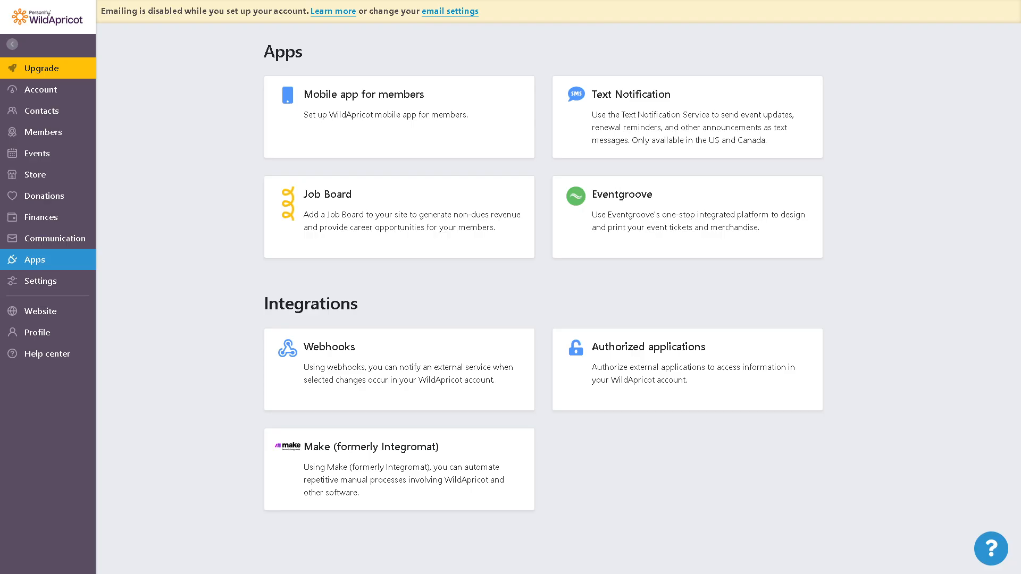
mouse_move(29, 330)
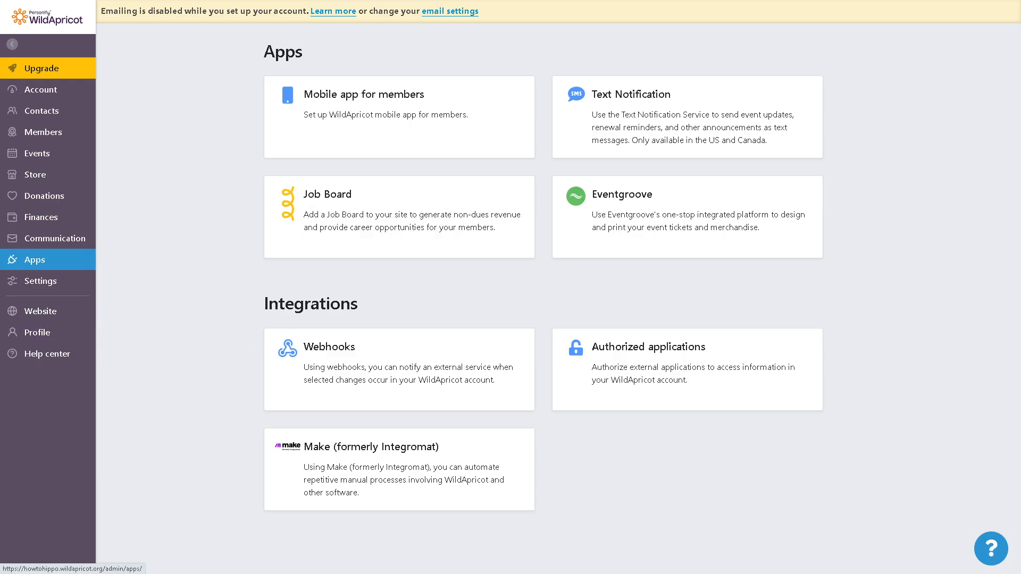
click(59, 353)
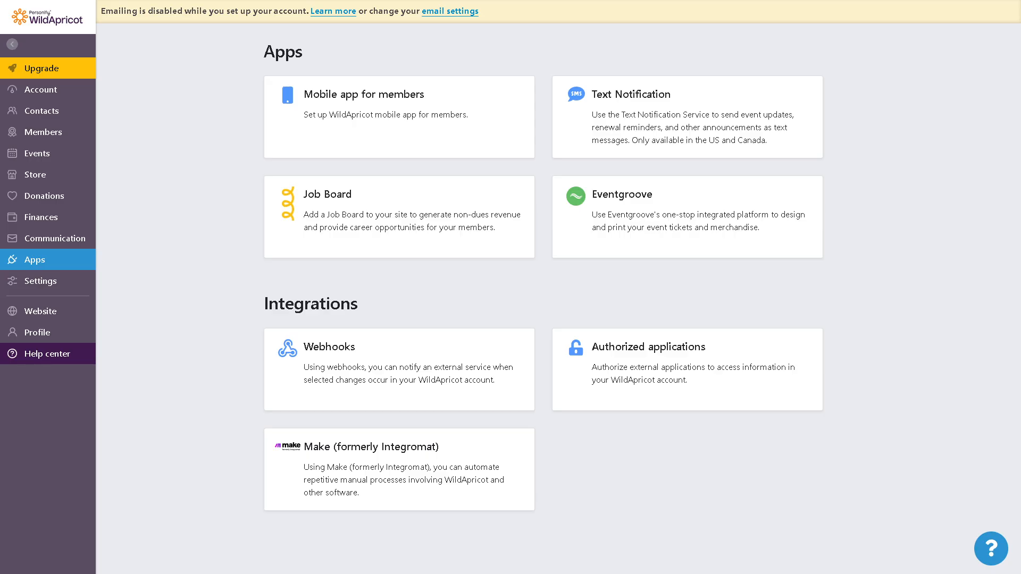
mouse_move(71, 352)
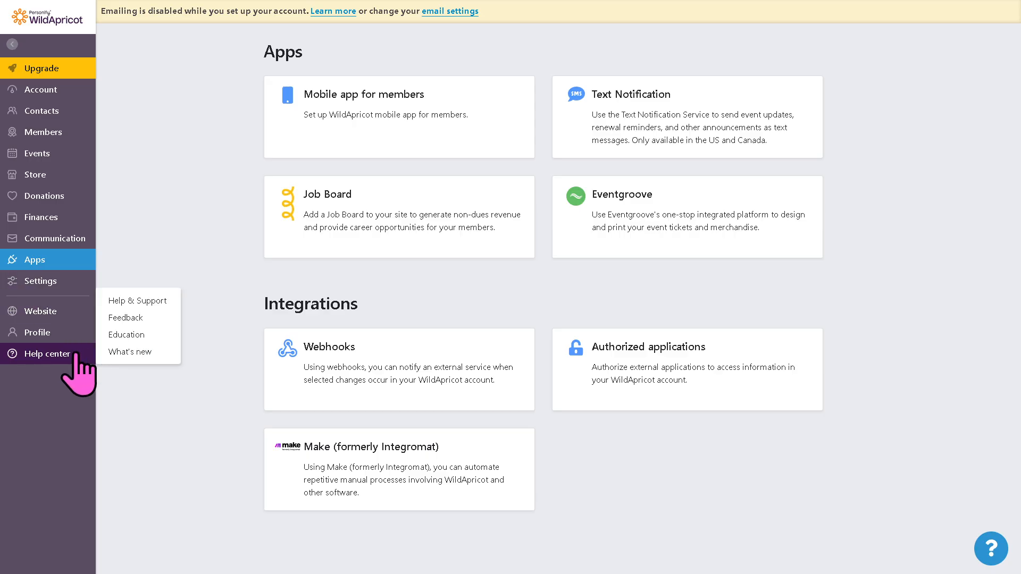
click(139, 301)
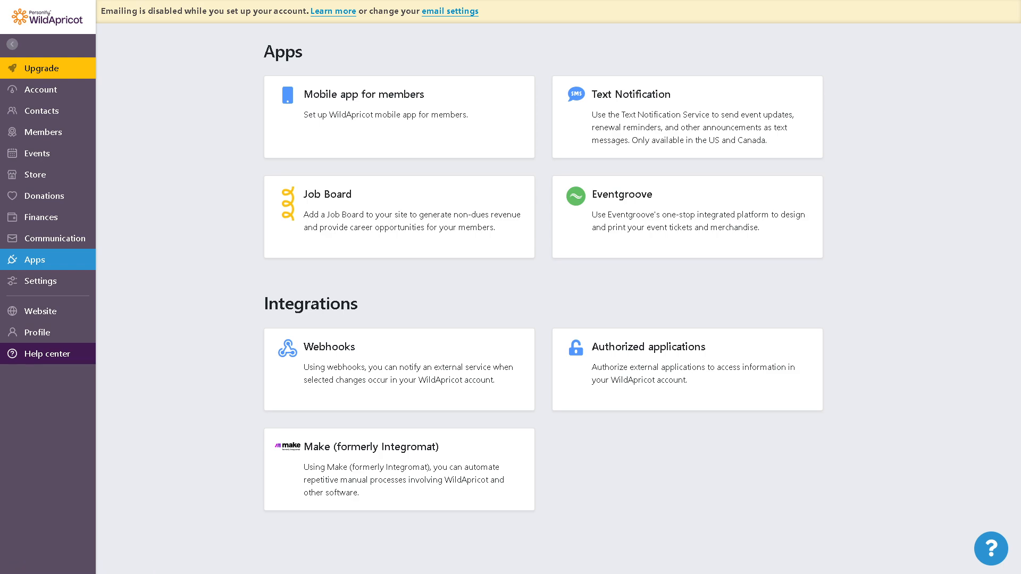